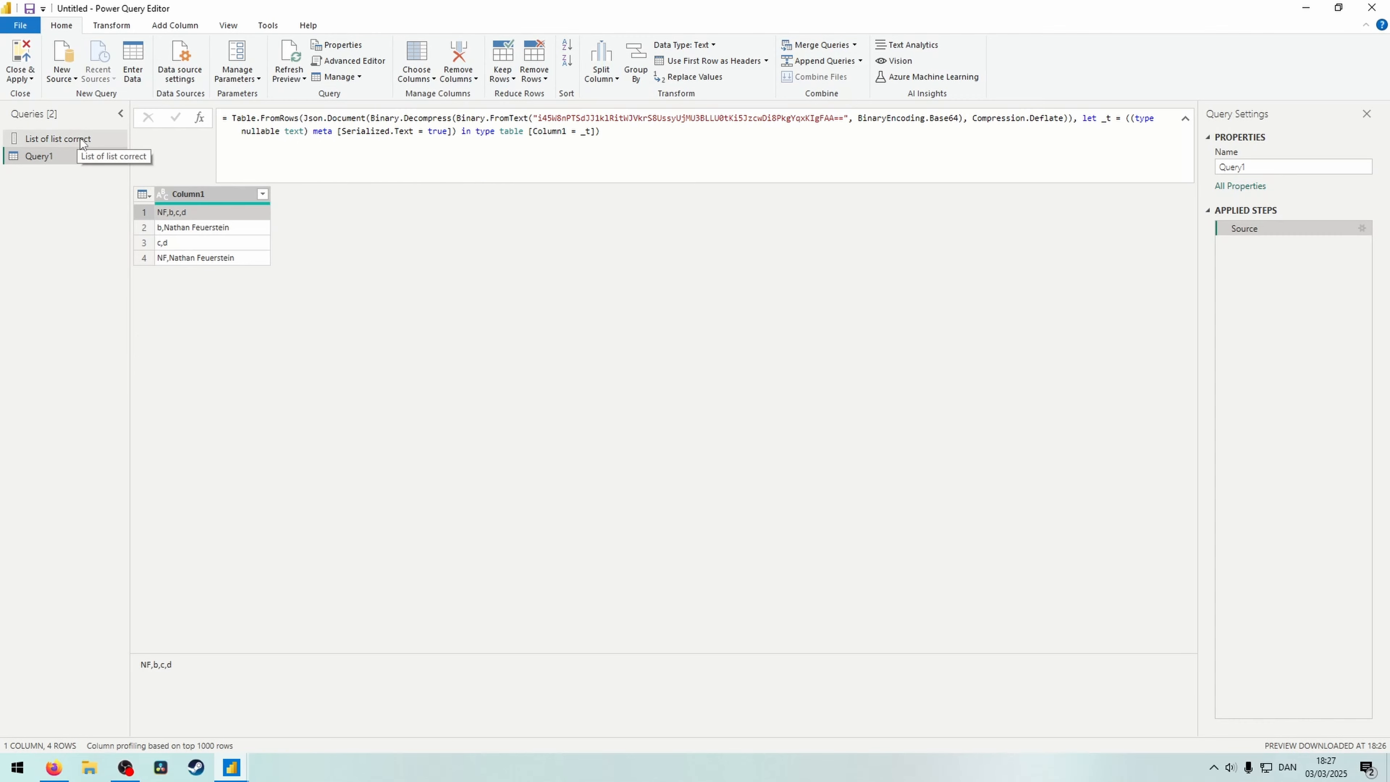
Open the List of list correct query and inspect the contents of its nested list.
left_click(81, 140)
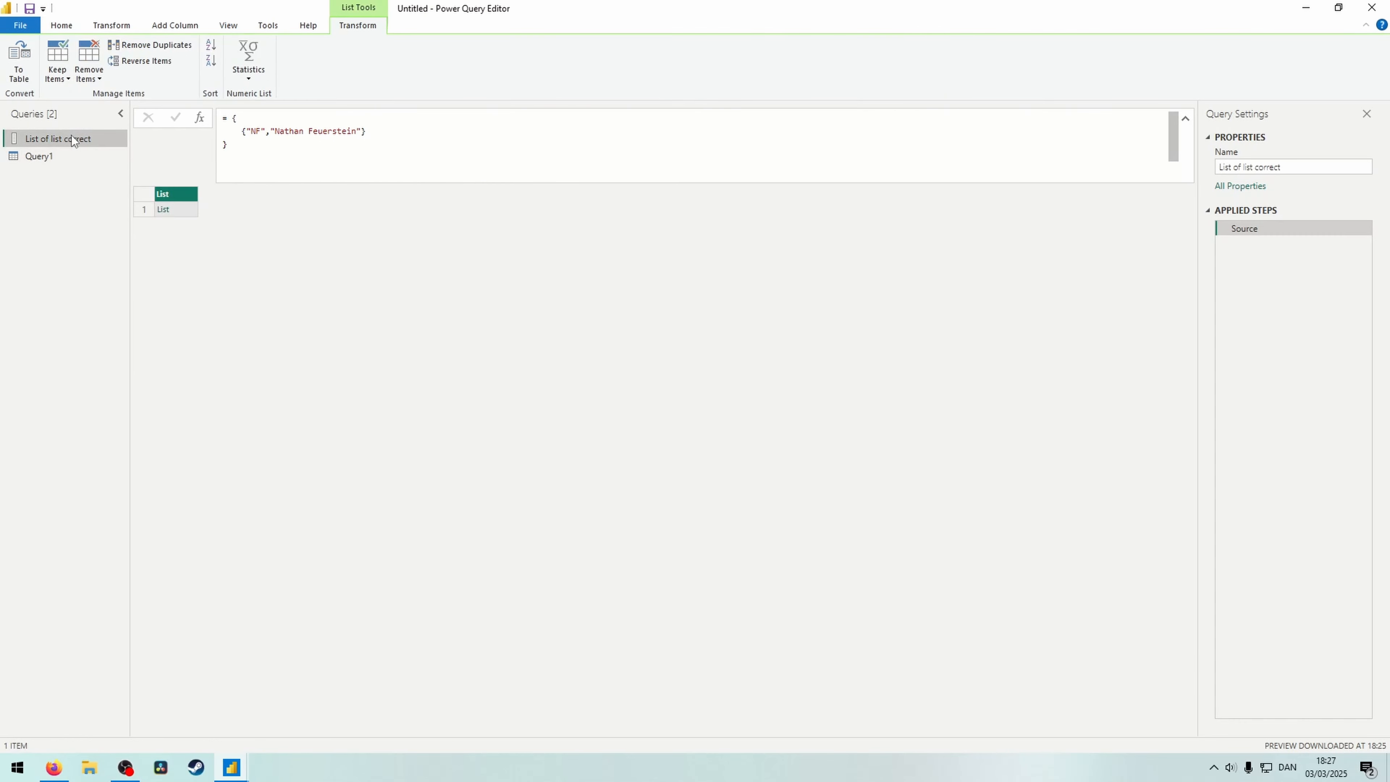
left_click(182, 208)
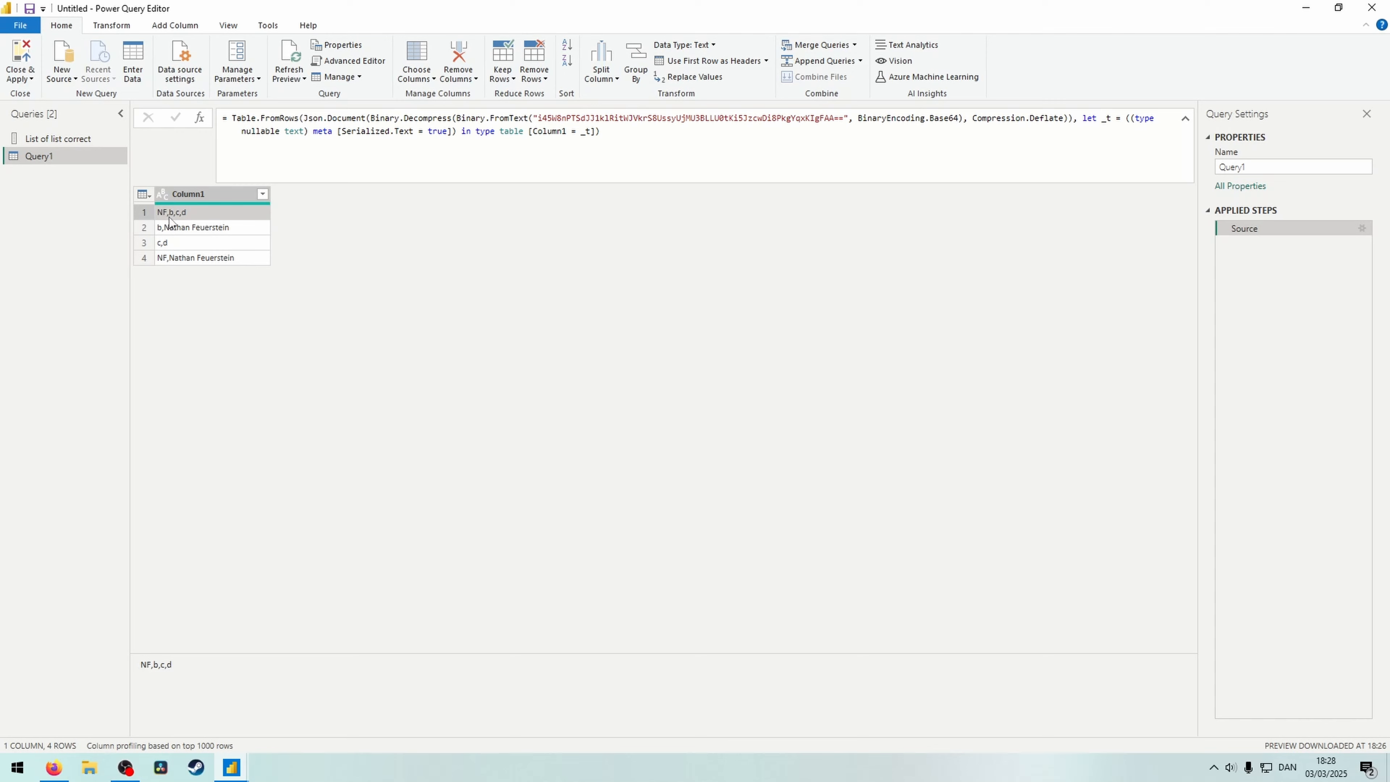
Add a custom column to Query1 that splits Column1 at commas with the formula Text.Split([Column1], ",").
left_click(175, 25)
left_click(73, 61)
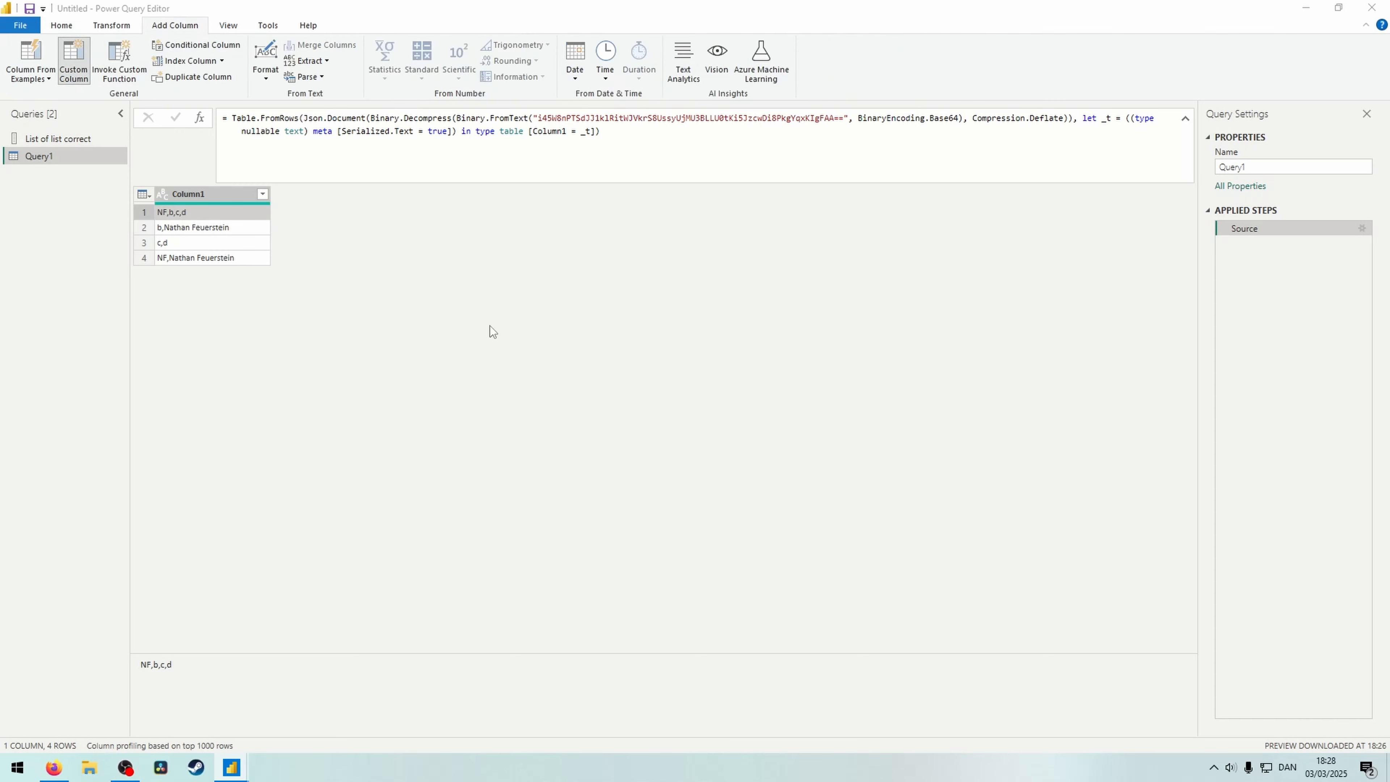
left_click(605, 373)
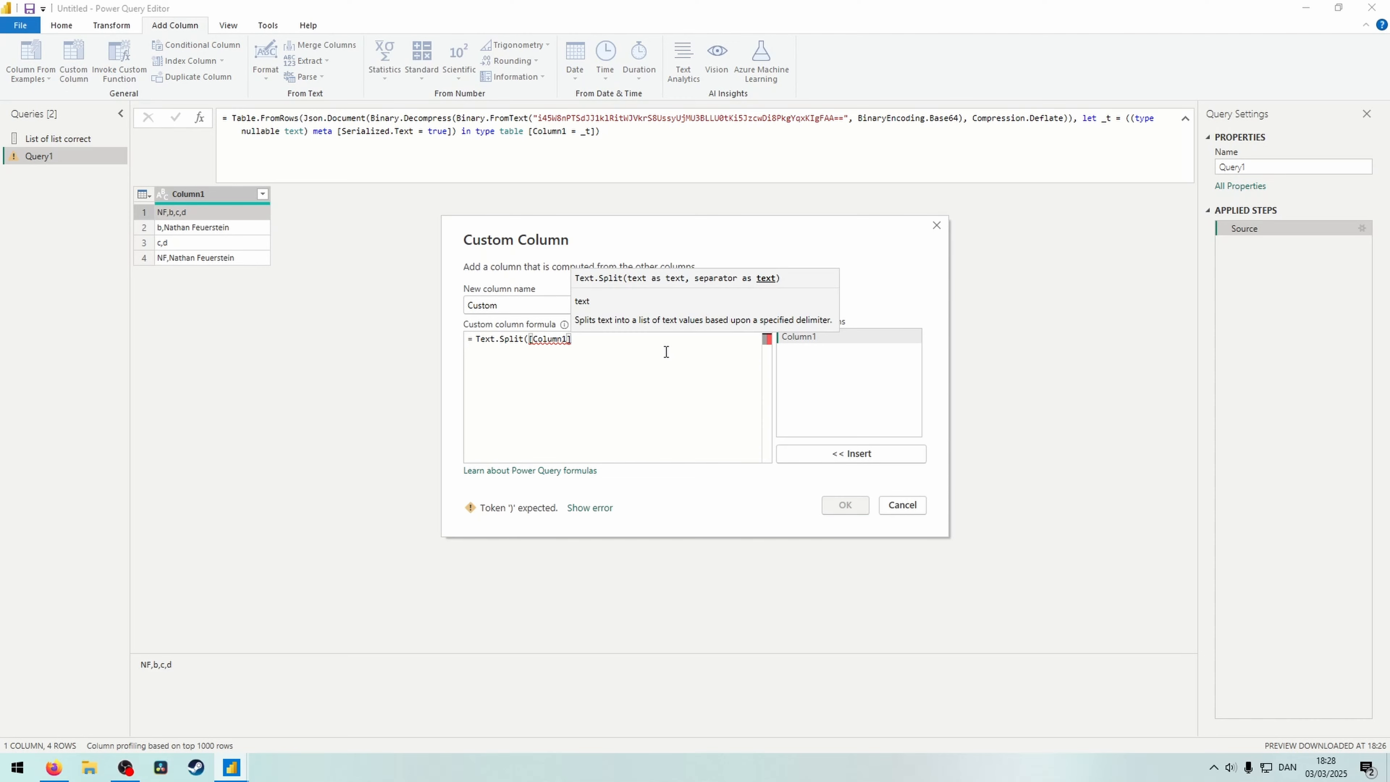
type(", \",\"")
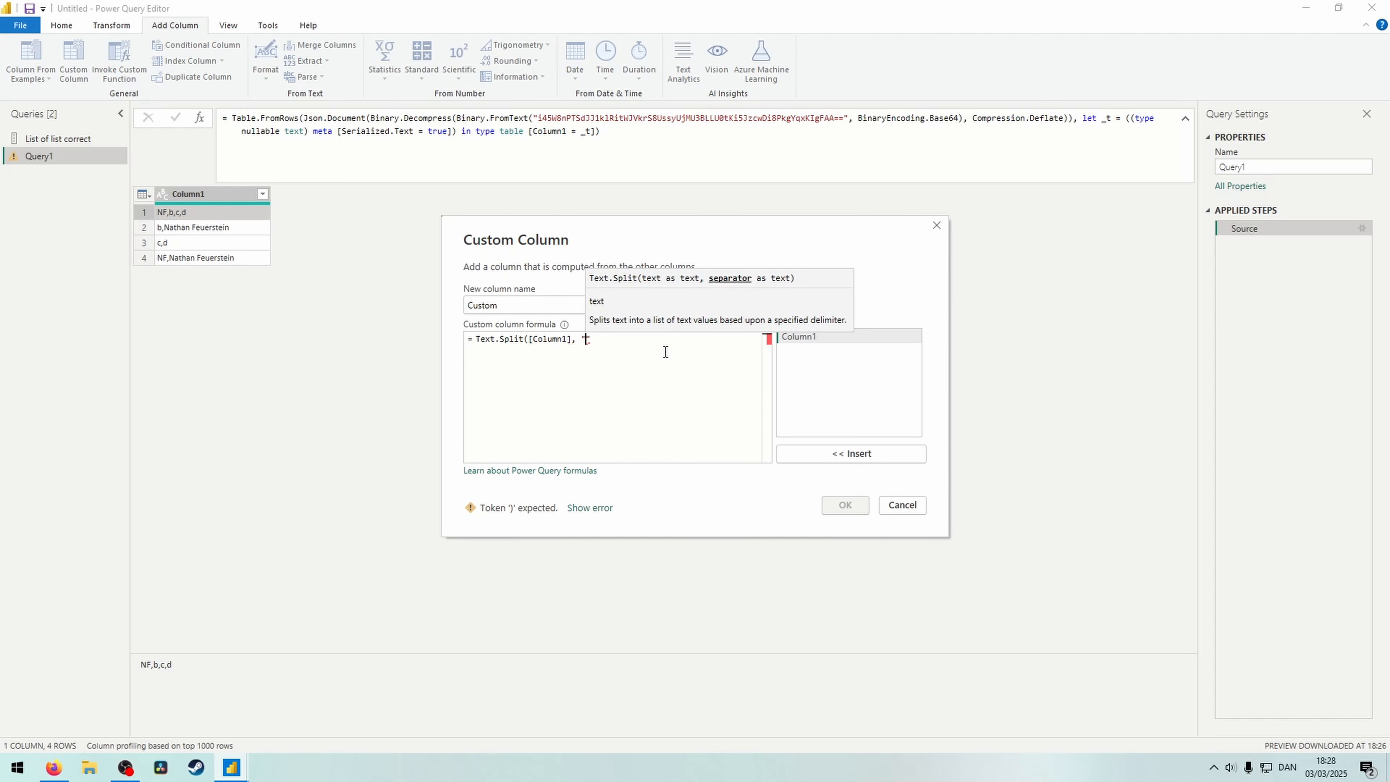
type(")")
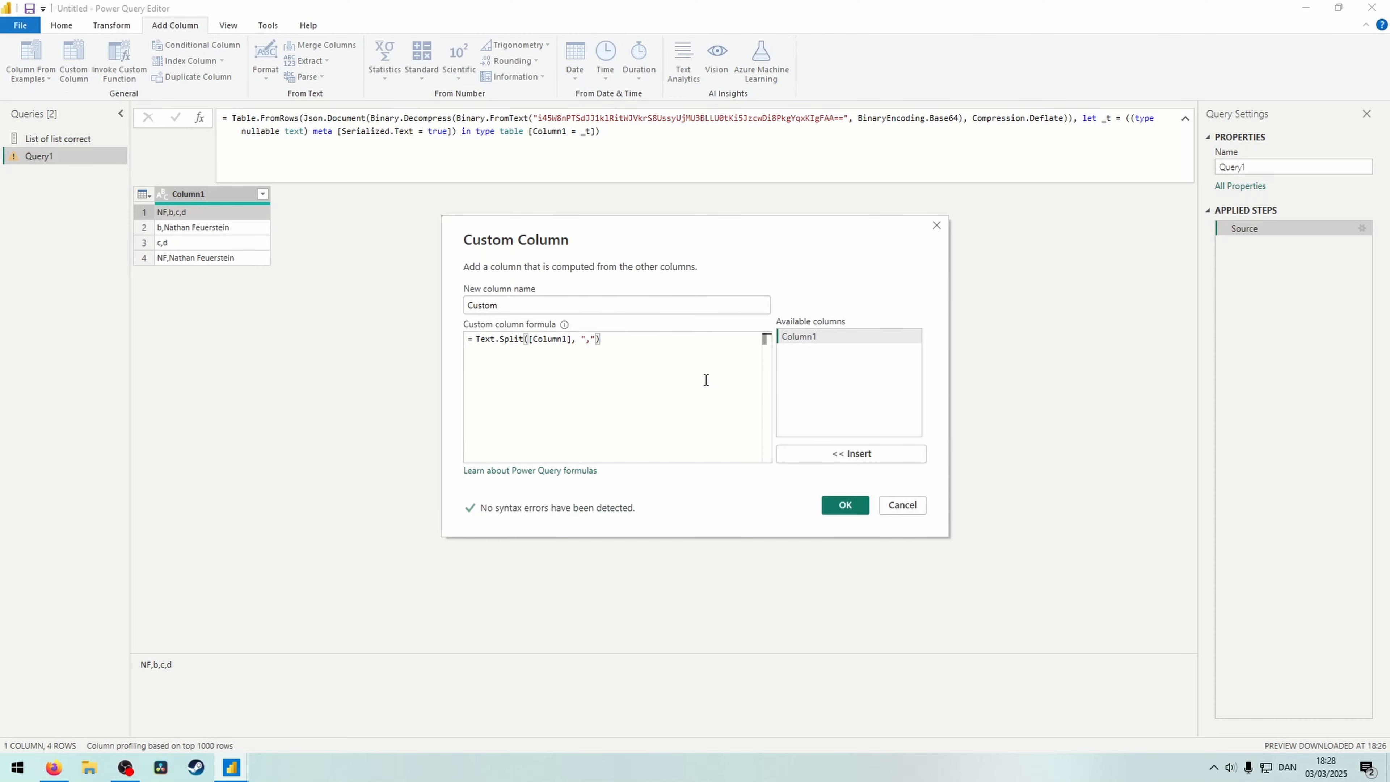
left_click(844, 504)
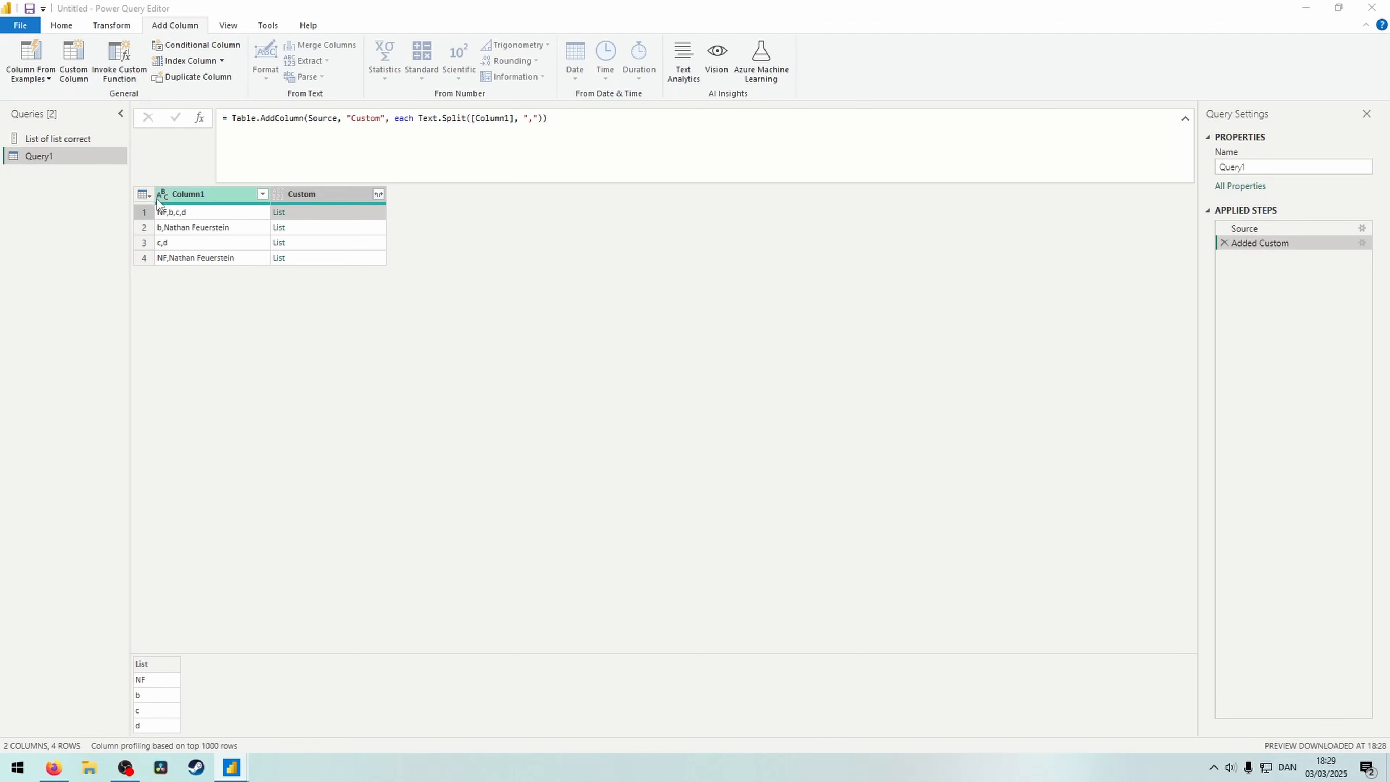
Begin a second custom column with the formula List.Transform([Custom], (answer) =>.
left_click(73, 71)
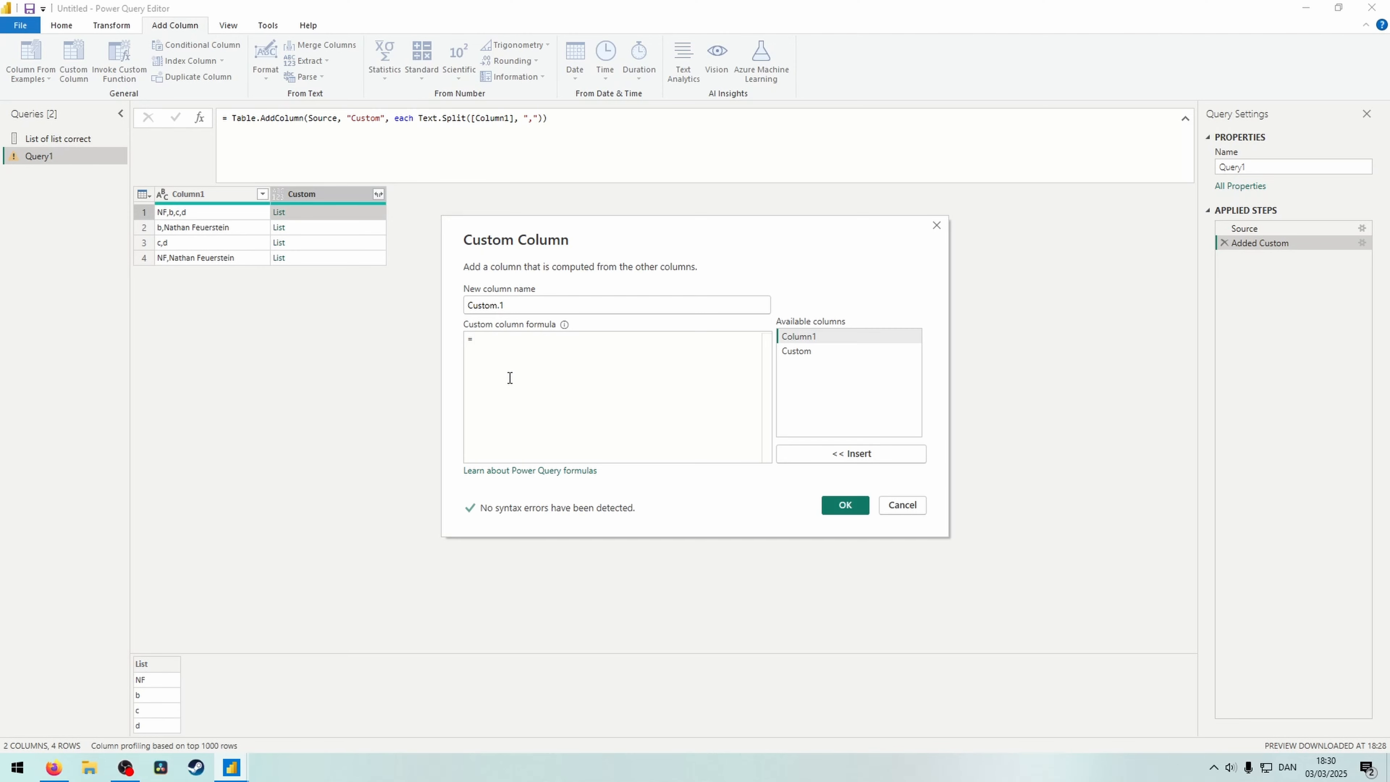
type("List.Transform(")
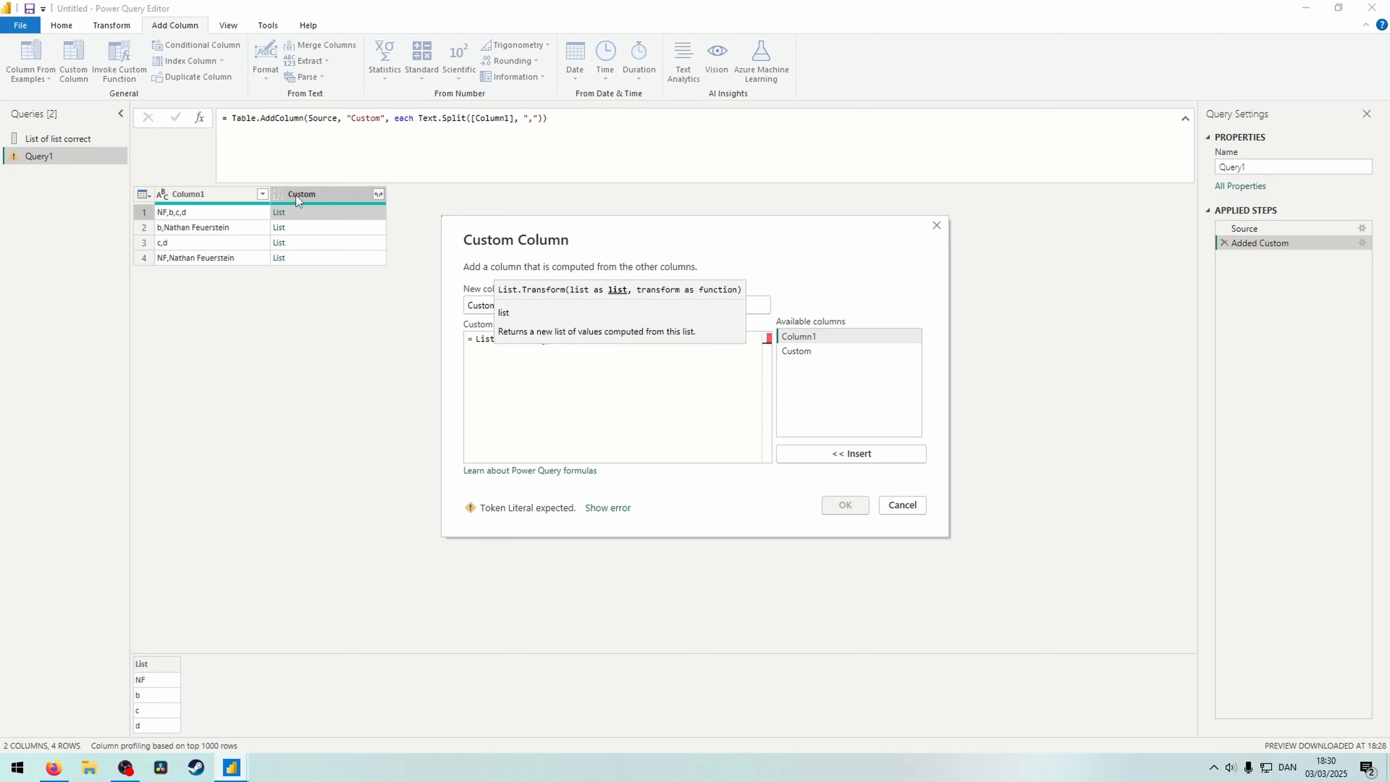
double_click(798, 351)
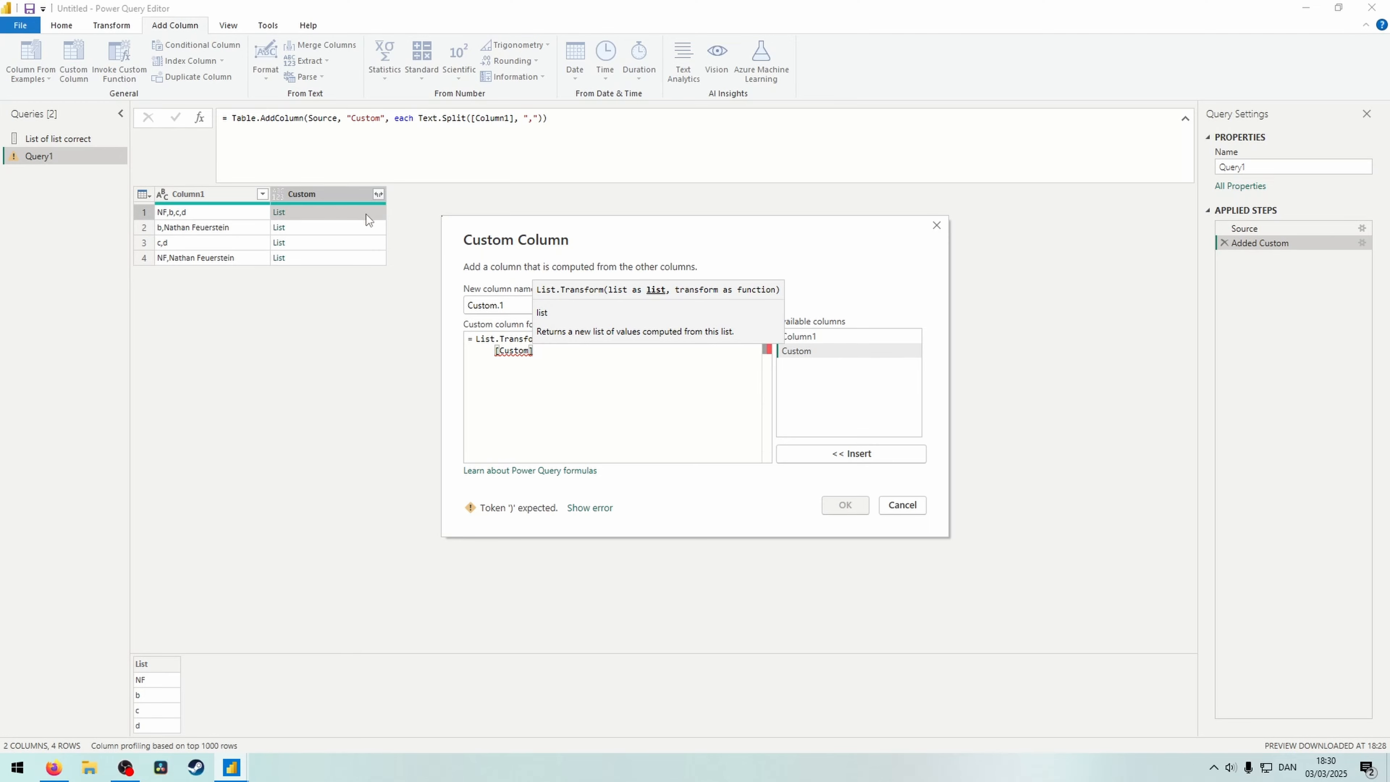
type(",")
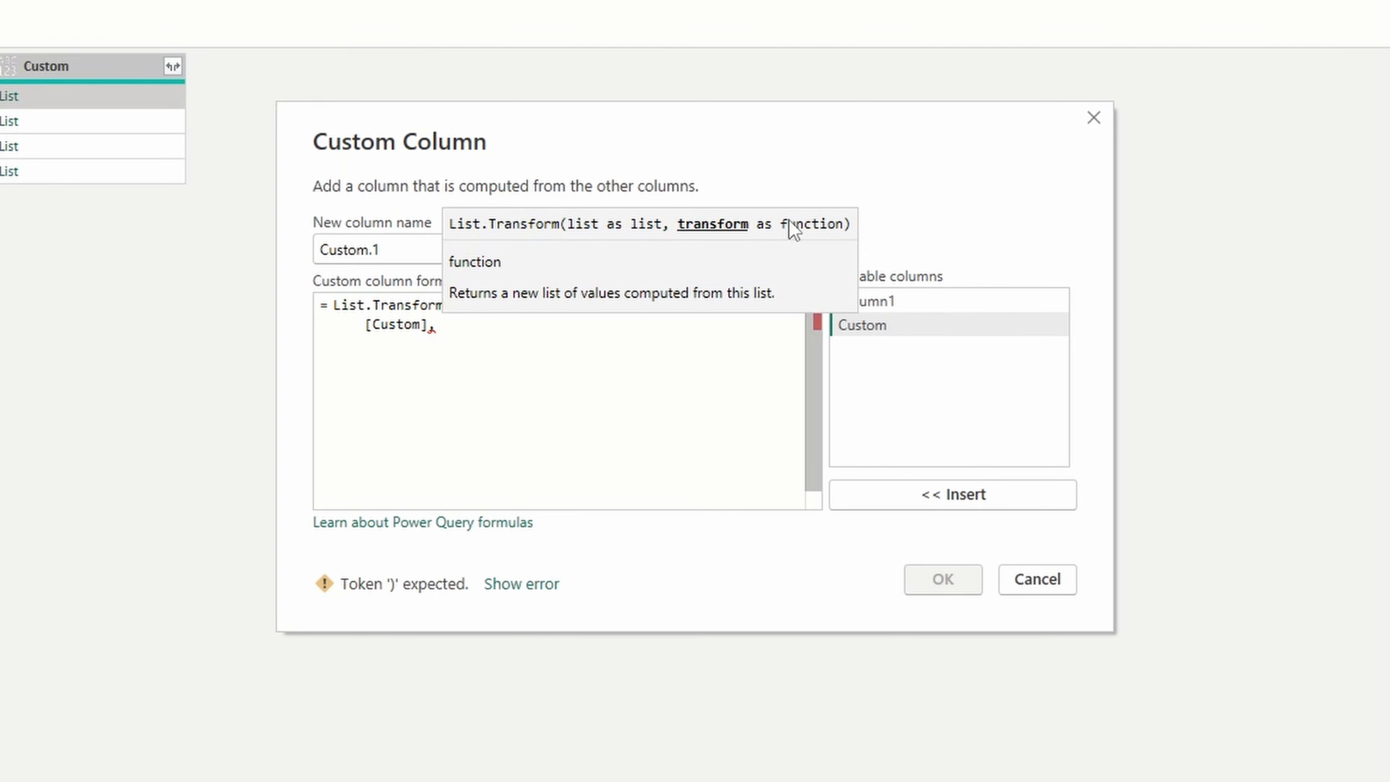
type("(answer")
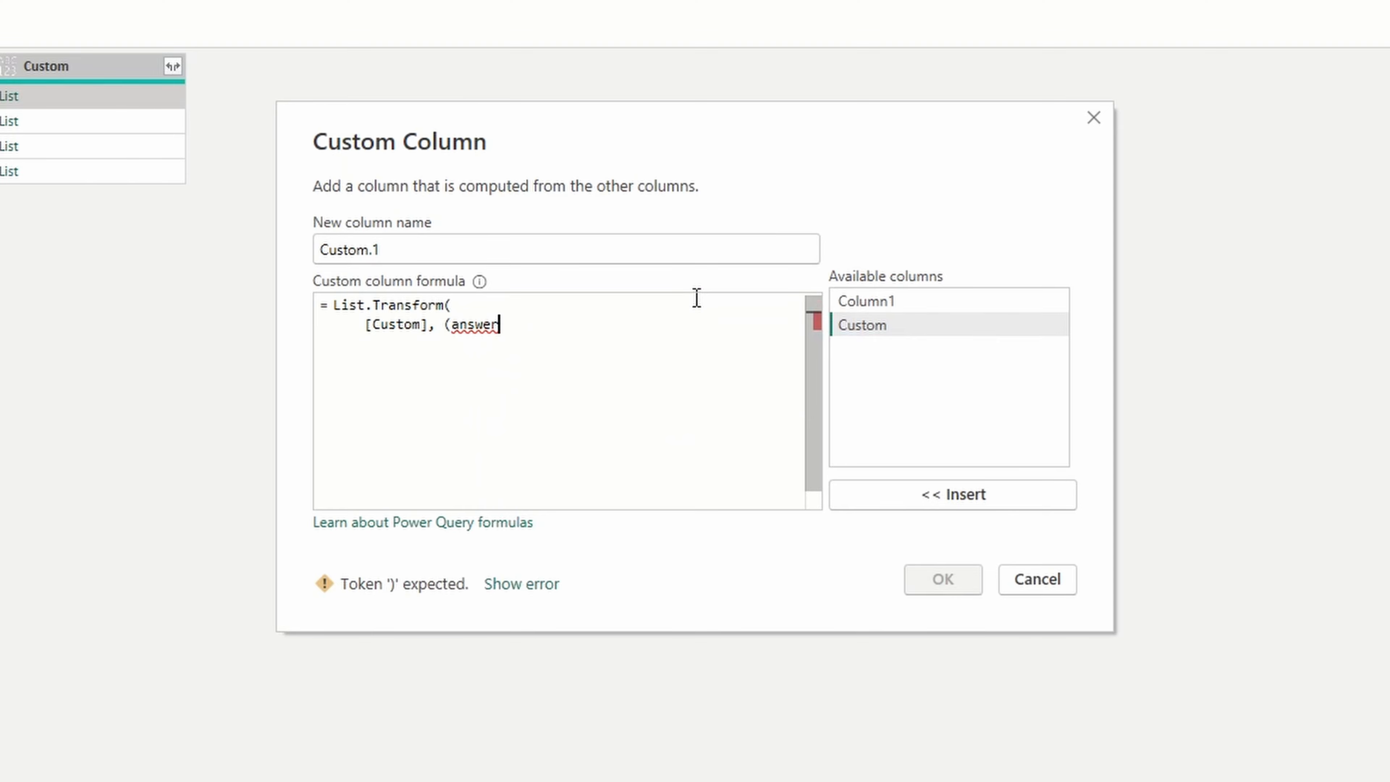
type(")")
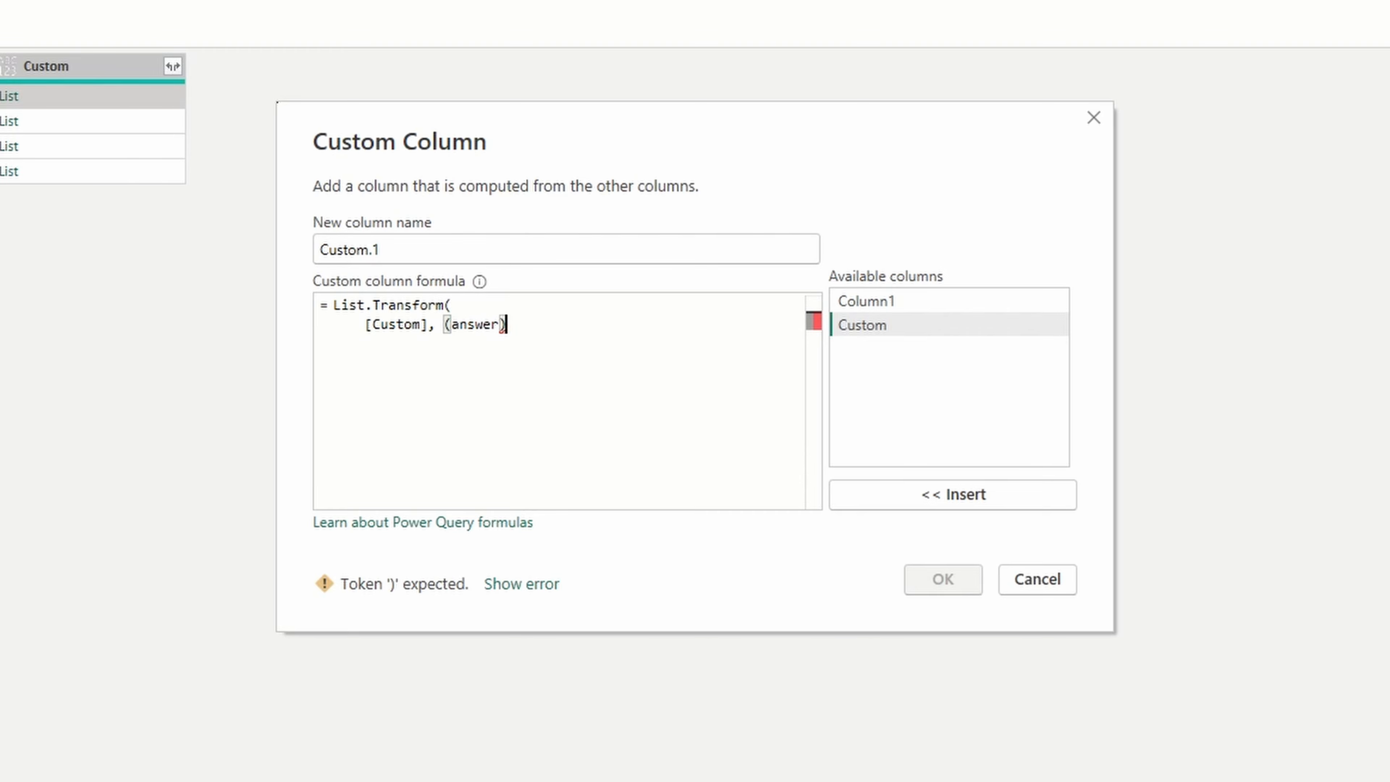
type(" =>")
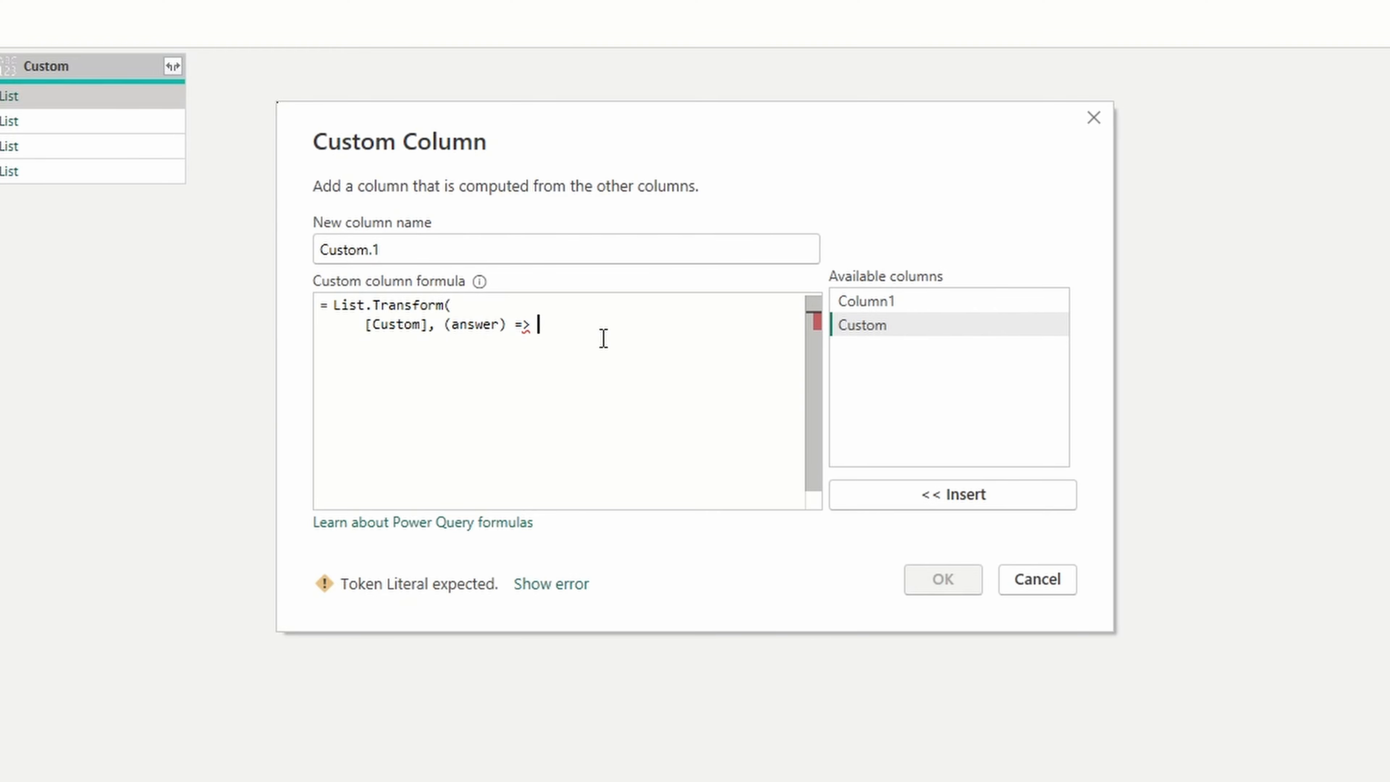
Within the transform function, enter List.Accumulate over #"List of list correct" with (answer) as its seed.
key("Return")
type("list")
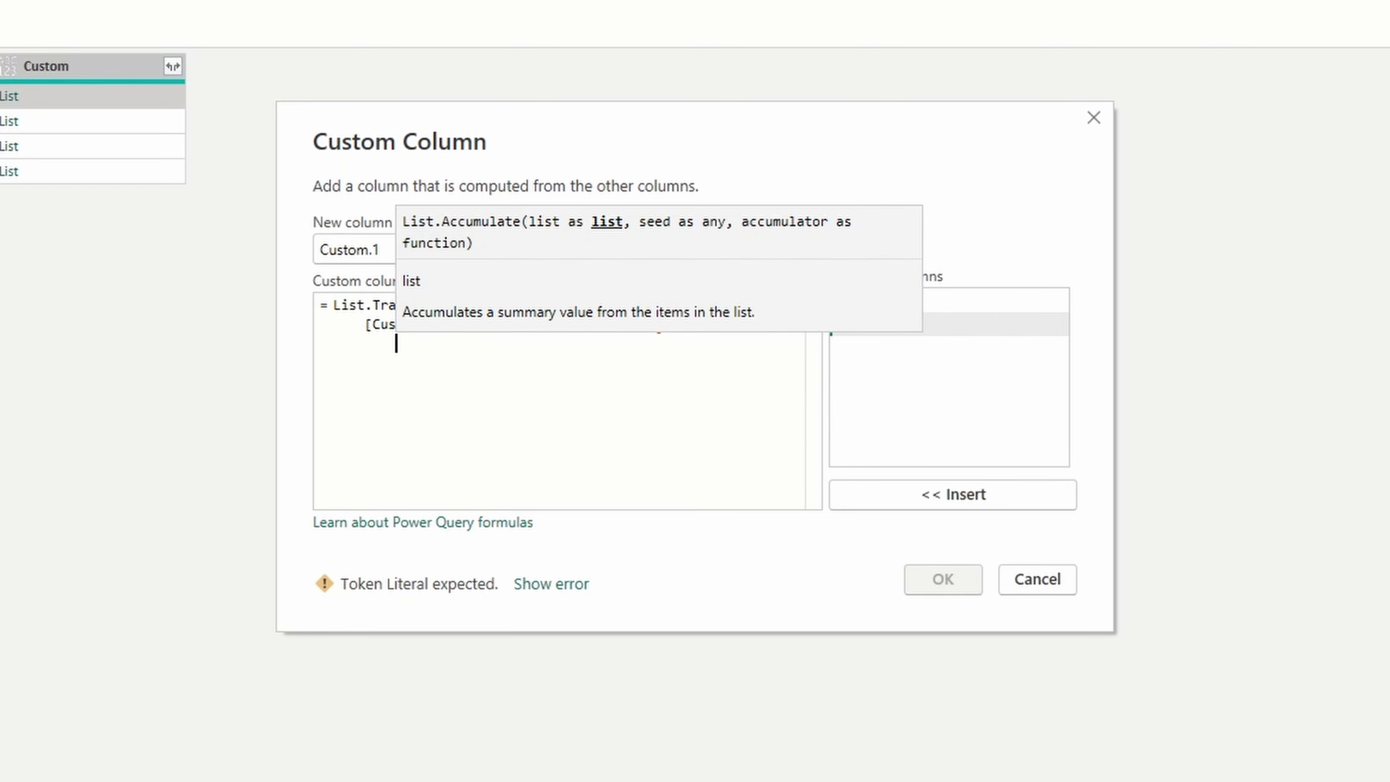
type(" of list correct")
key("Tab")
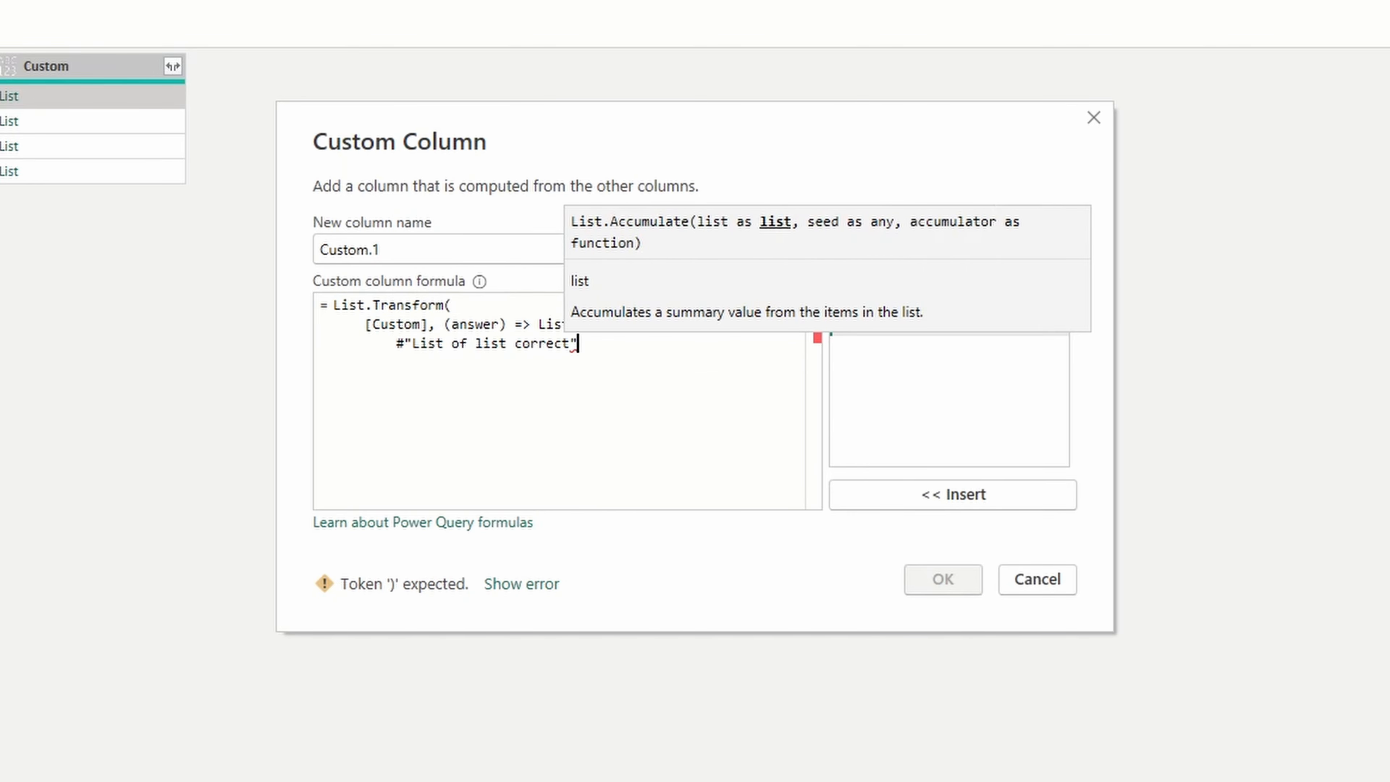
type(", ")
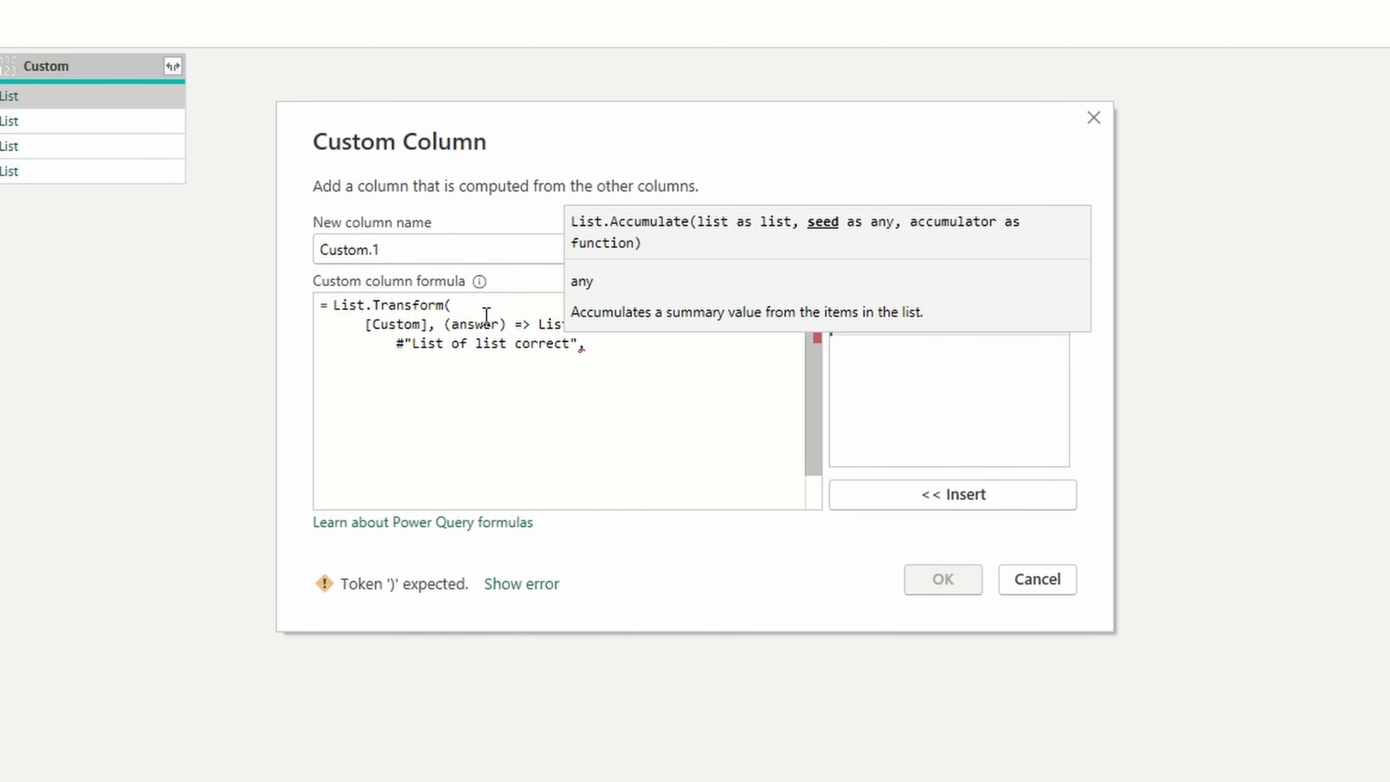
type("(answer), ")
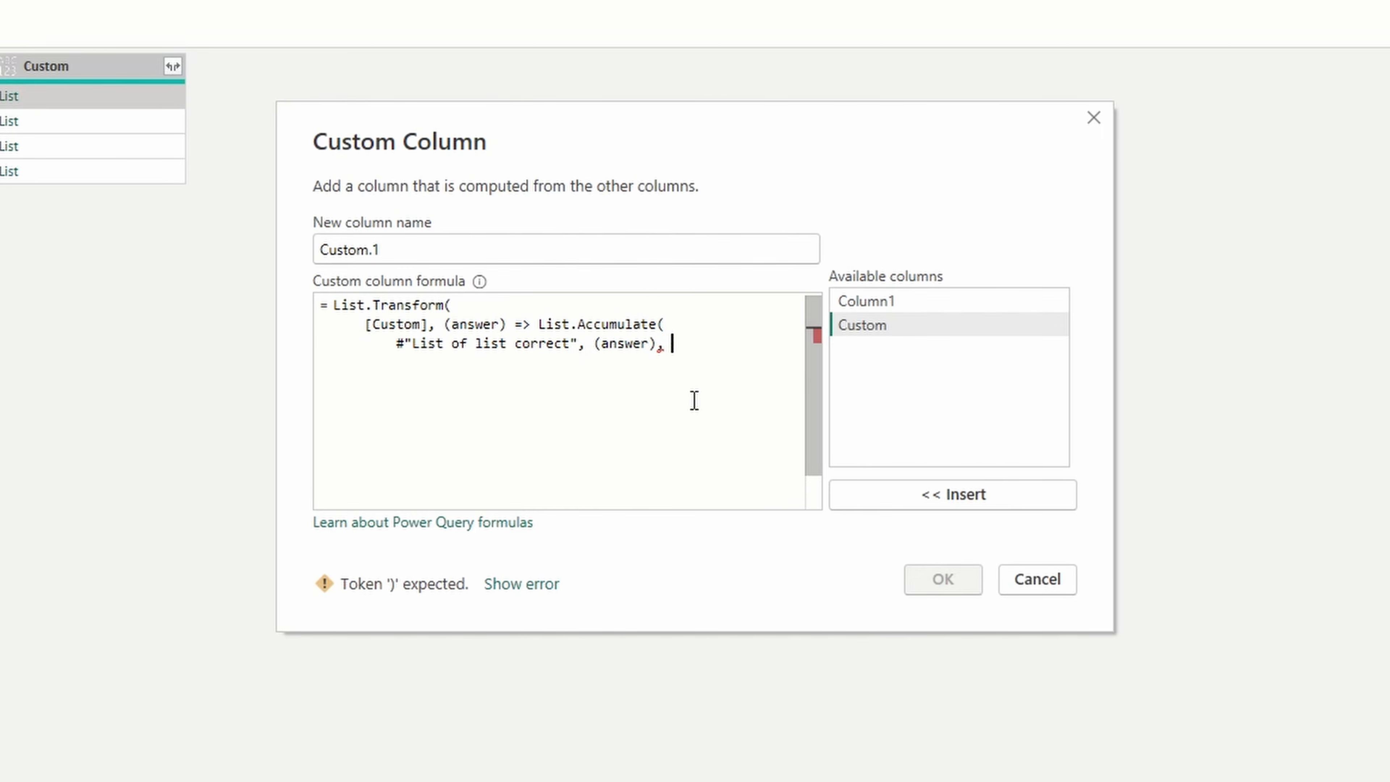
Begin the accumulator function of List.Accumulate with the parameters (state, current) =>.
type("(state, cui")
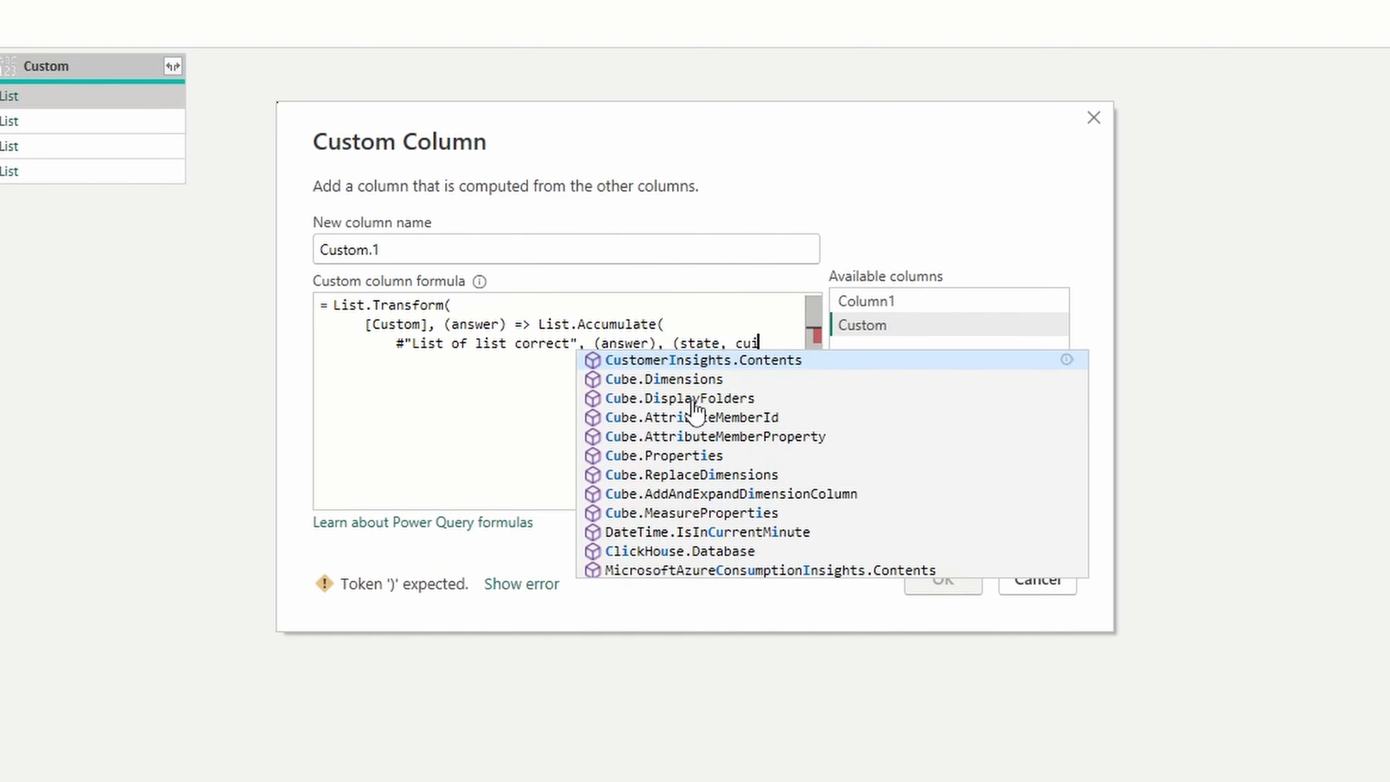
key("BackSpace")
type("rrent)")
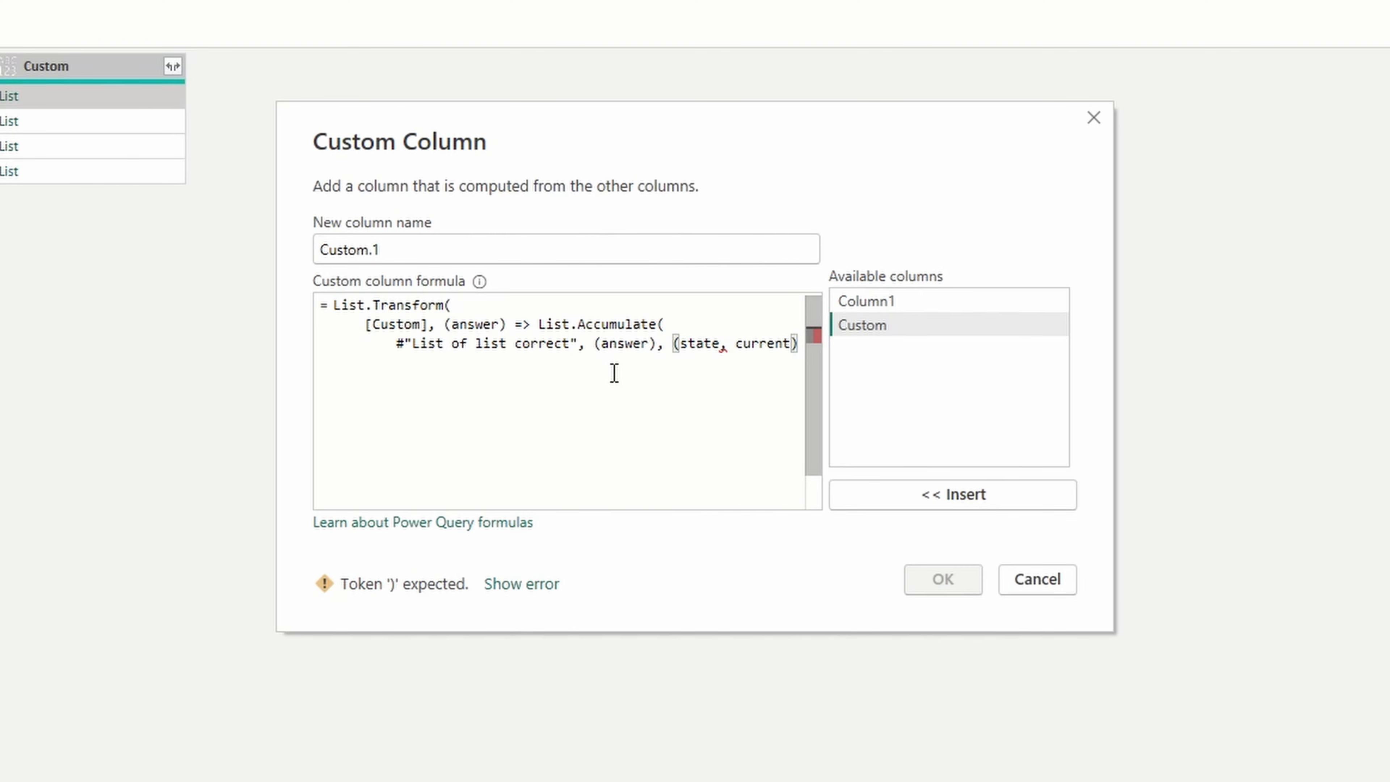
type(" =>")
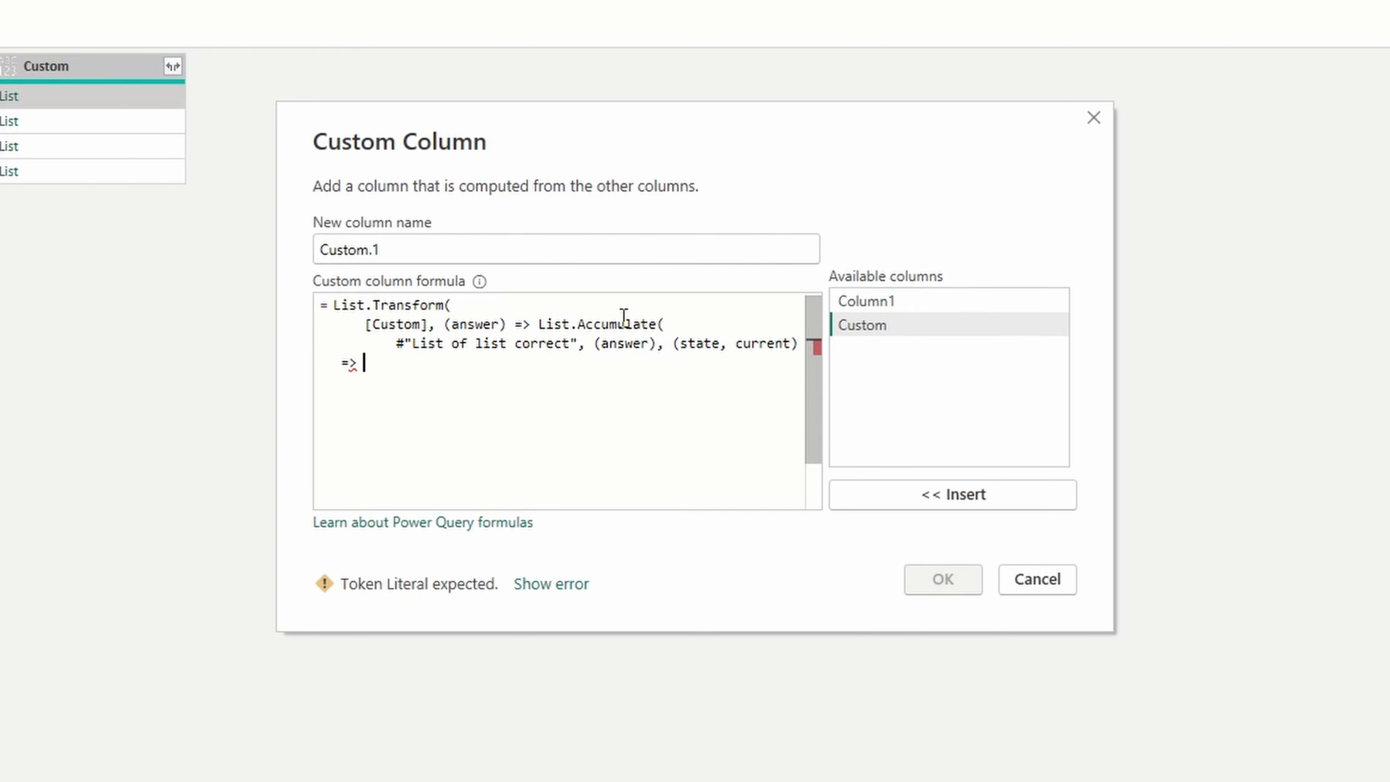
Start the accumulator body with an if condition that applies List.MatchesAny to current.
mouse_move(596, 320)
type("if list")
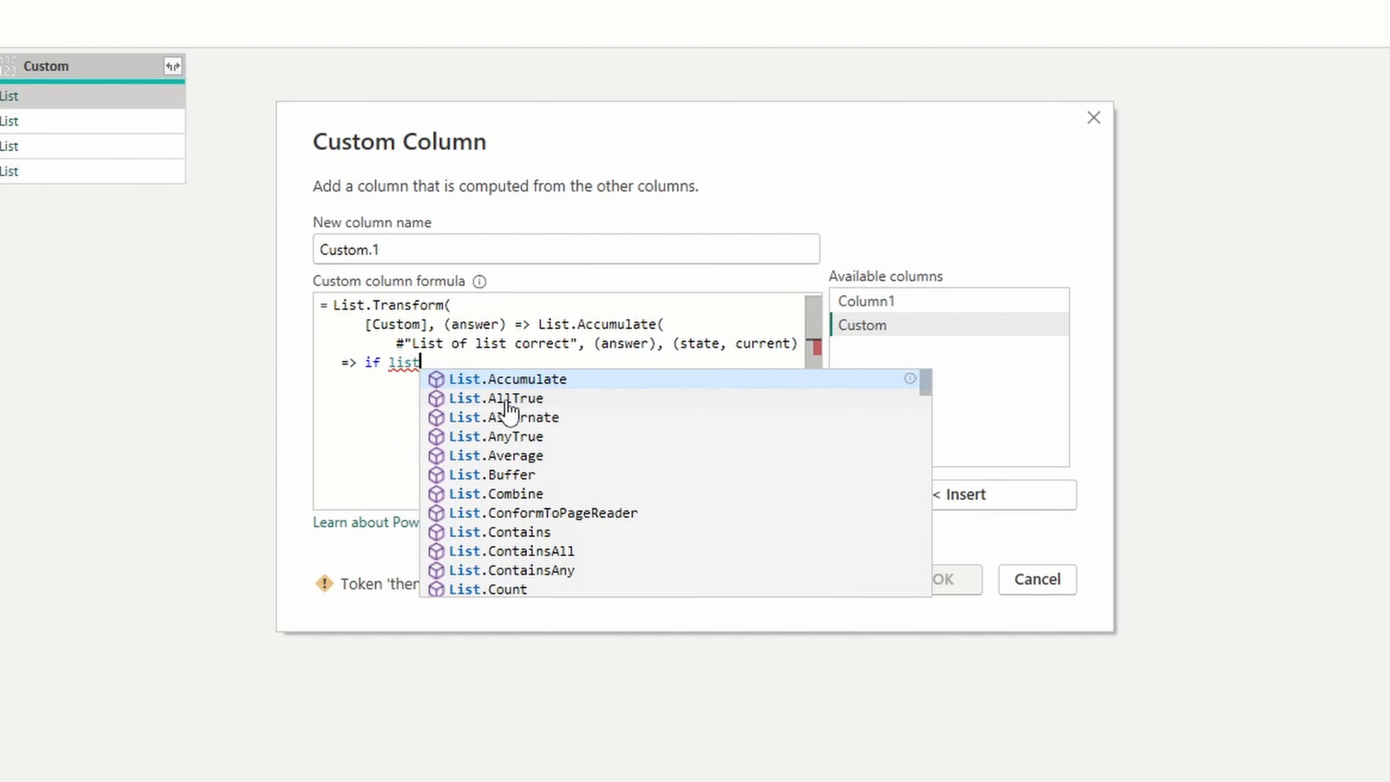
type("ma")
left_click(558, 399)
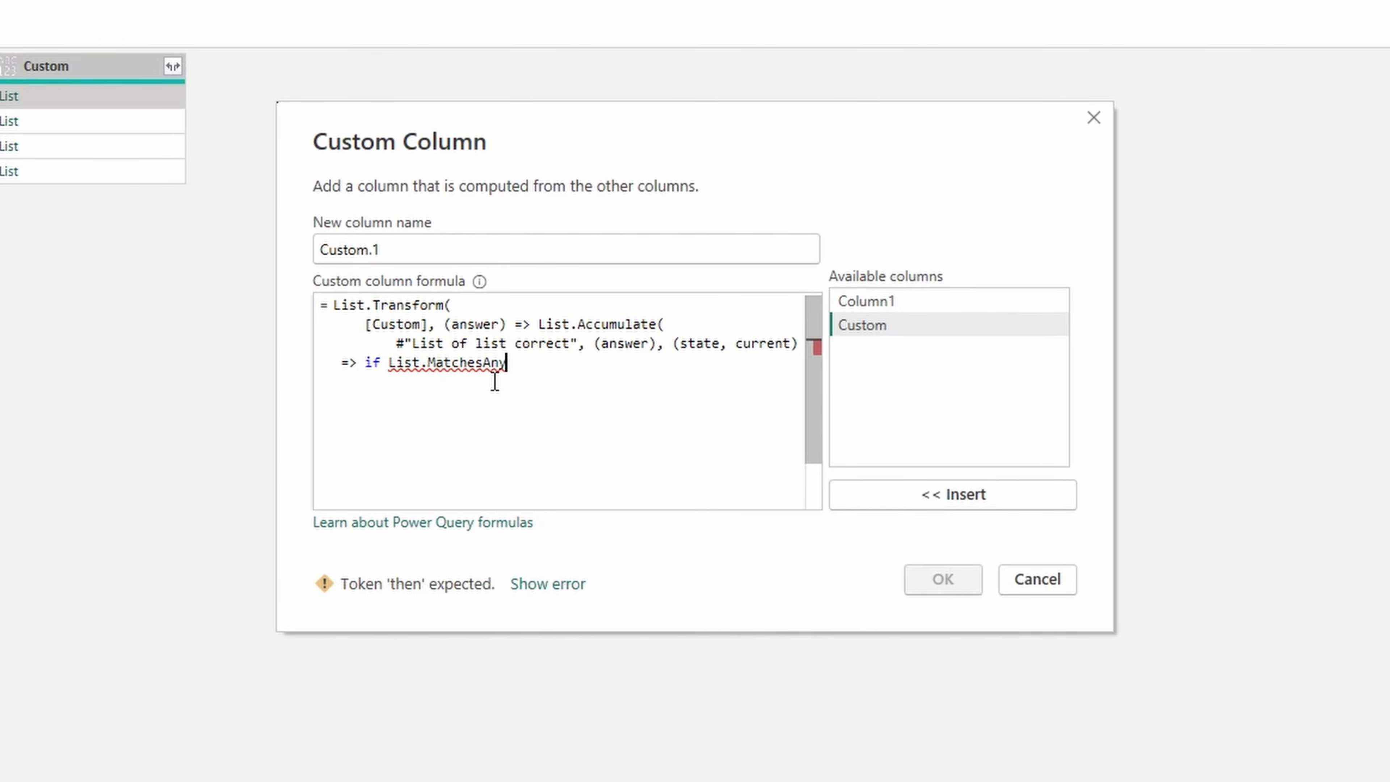
type("(")
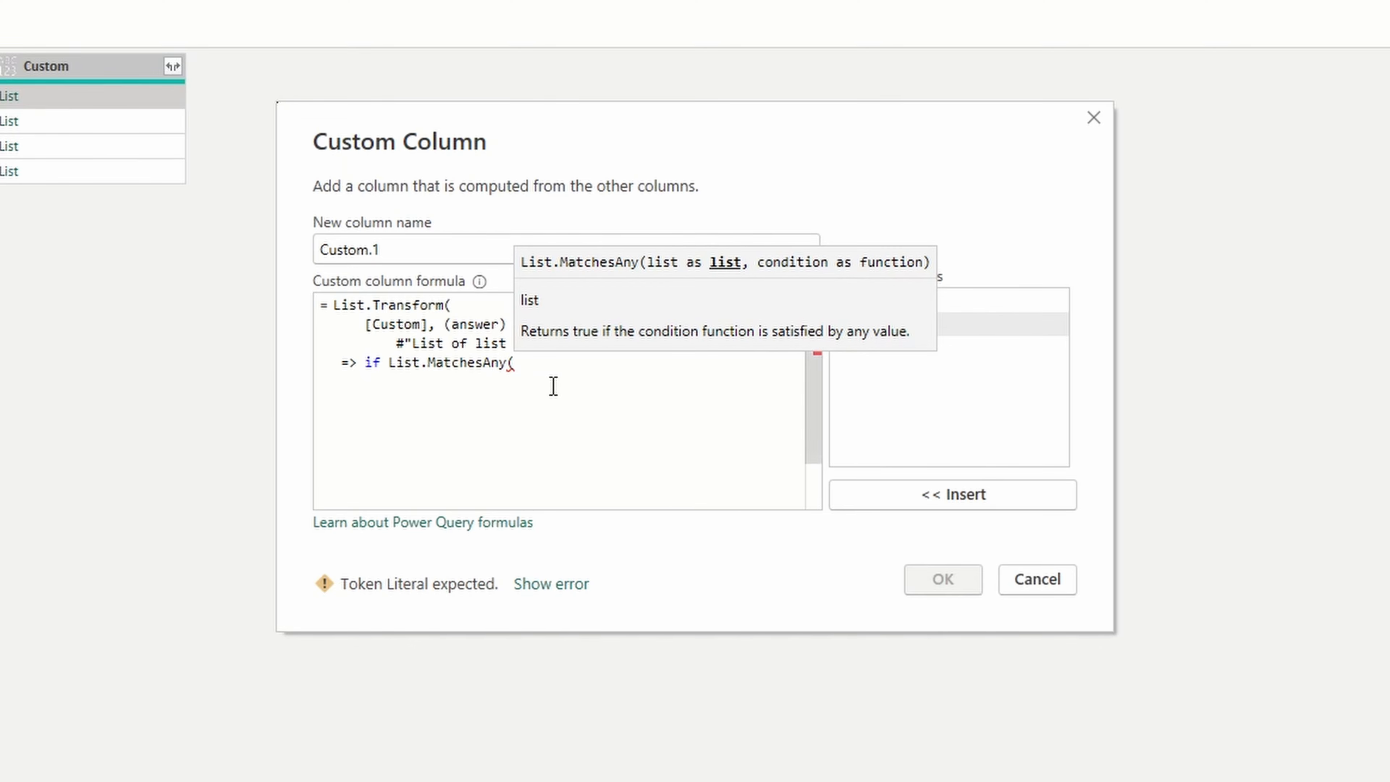
type("current")
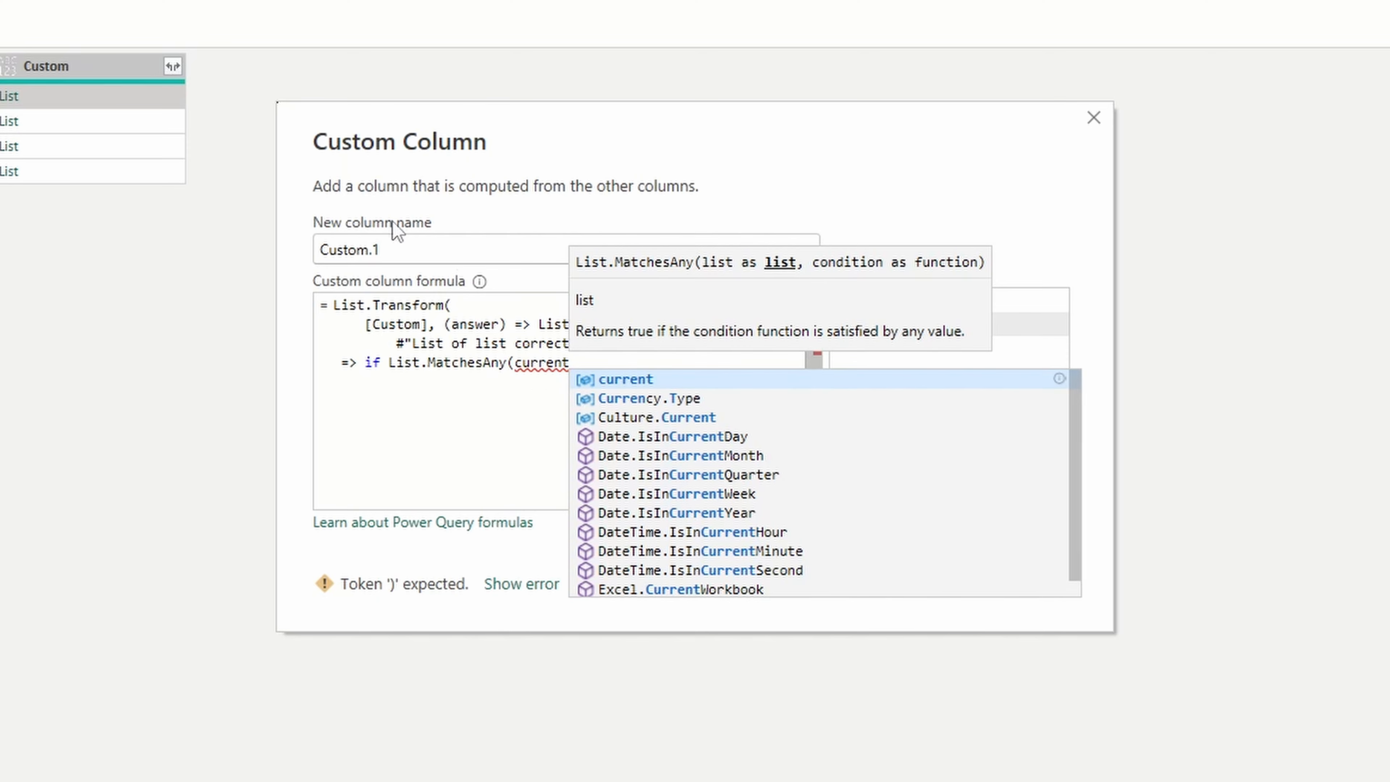
type(", ")
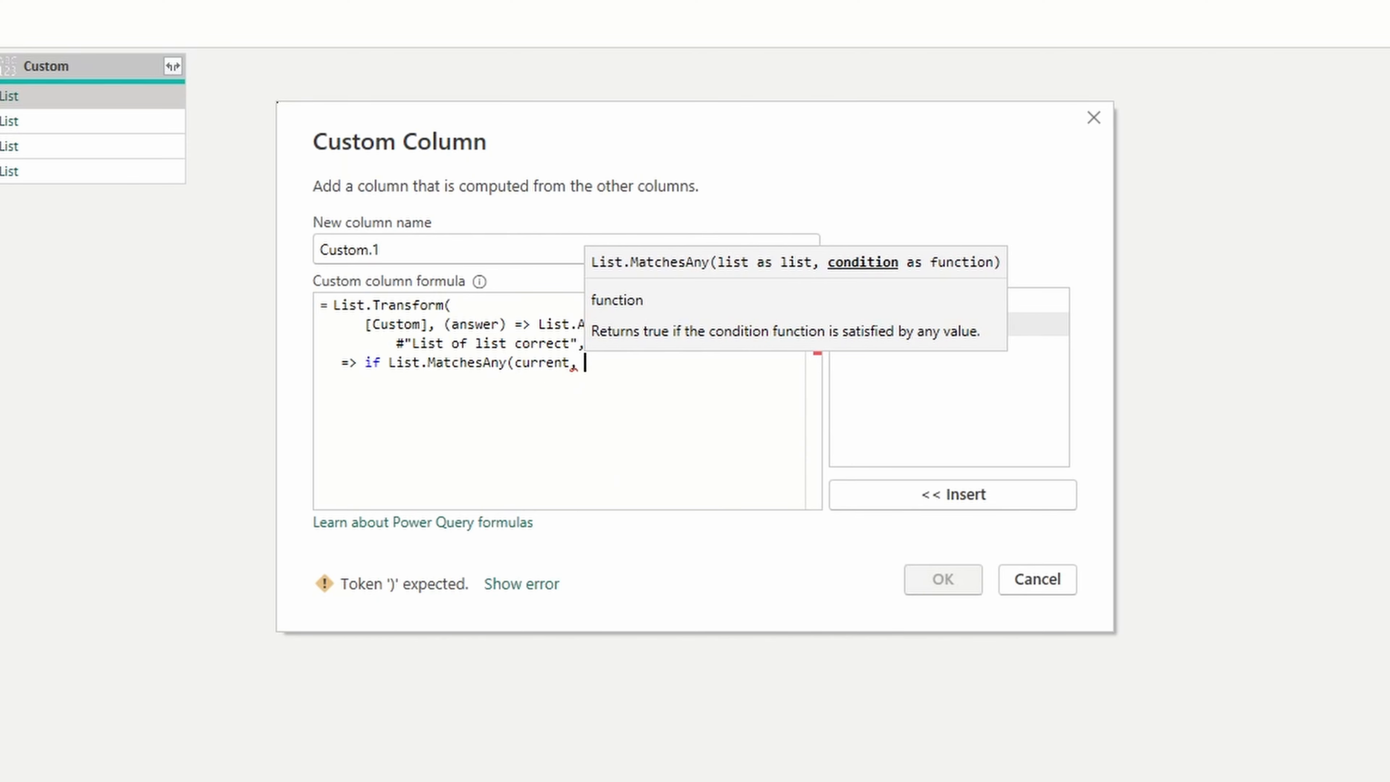
Complete the List.MatchesAny condition with (correctAnswer) => correctAnswer = state and close its parenthesis.
type("(correctAnswer")
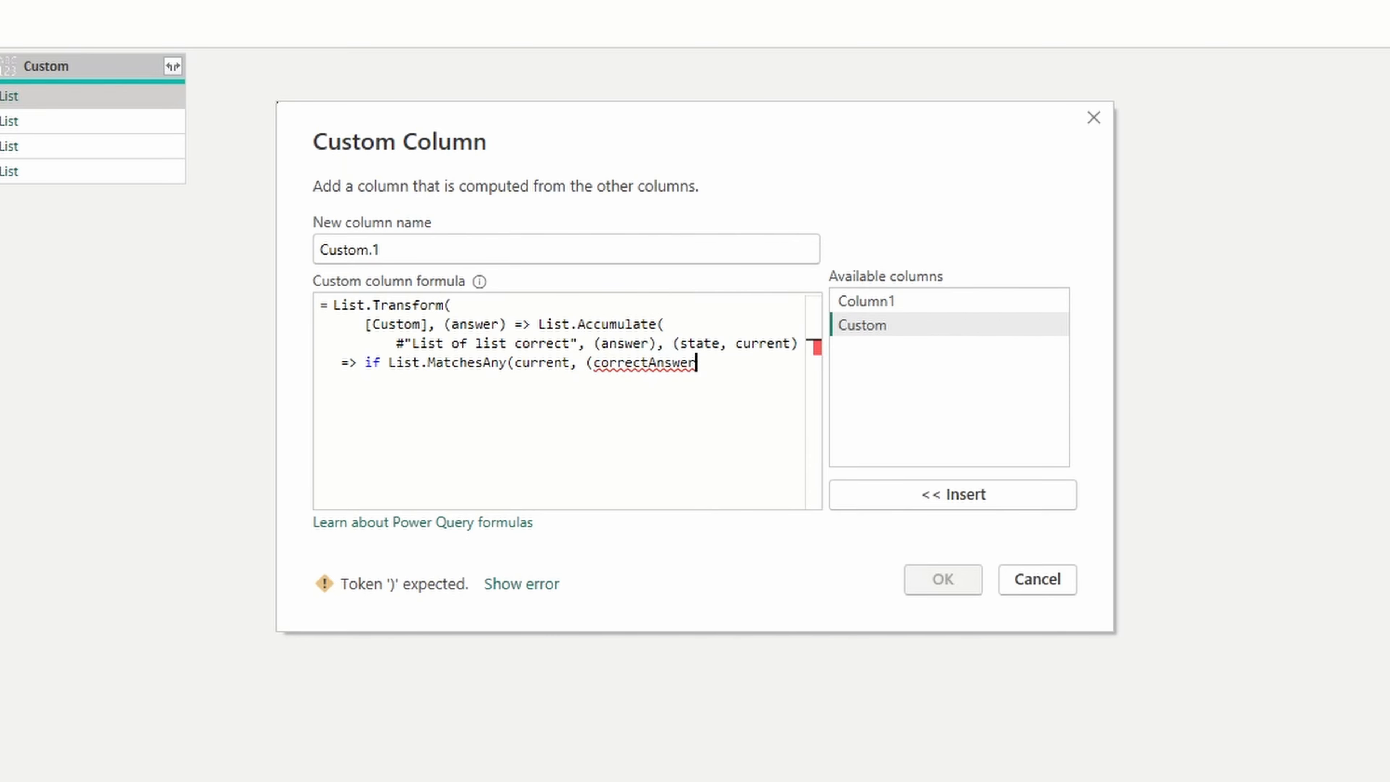
type(")")
type("=")
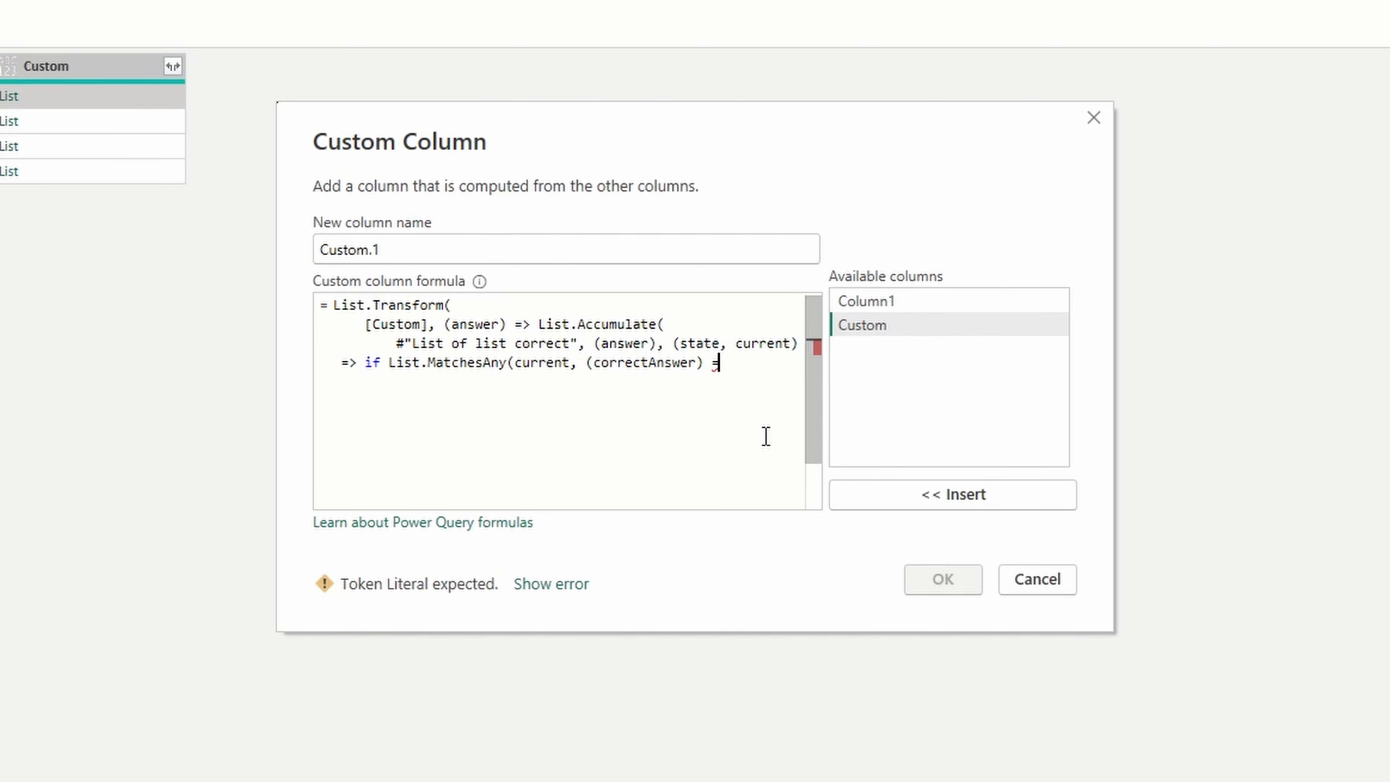
type("> c")
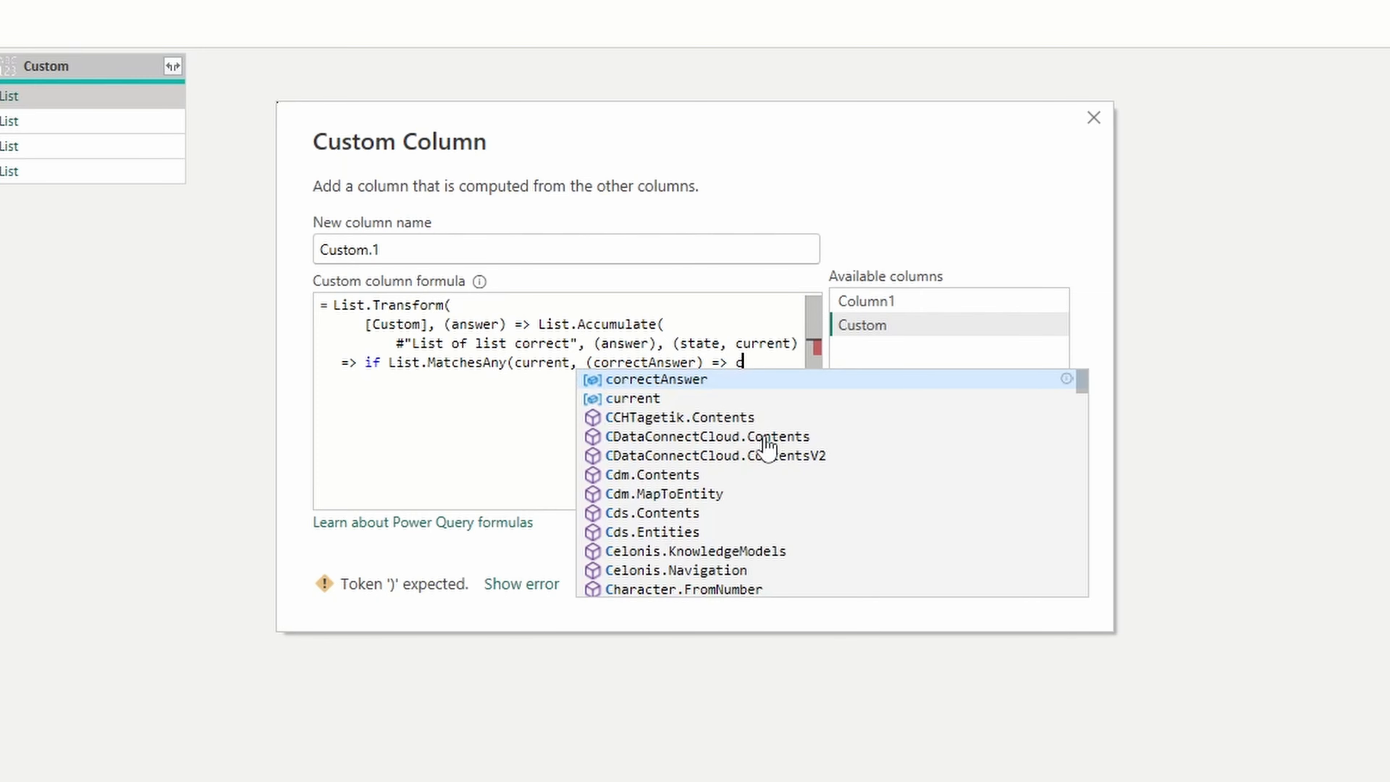
key("Tab")
type("=")
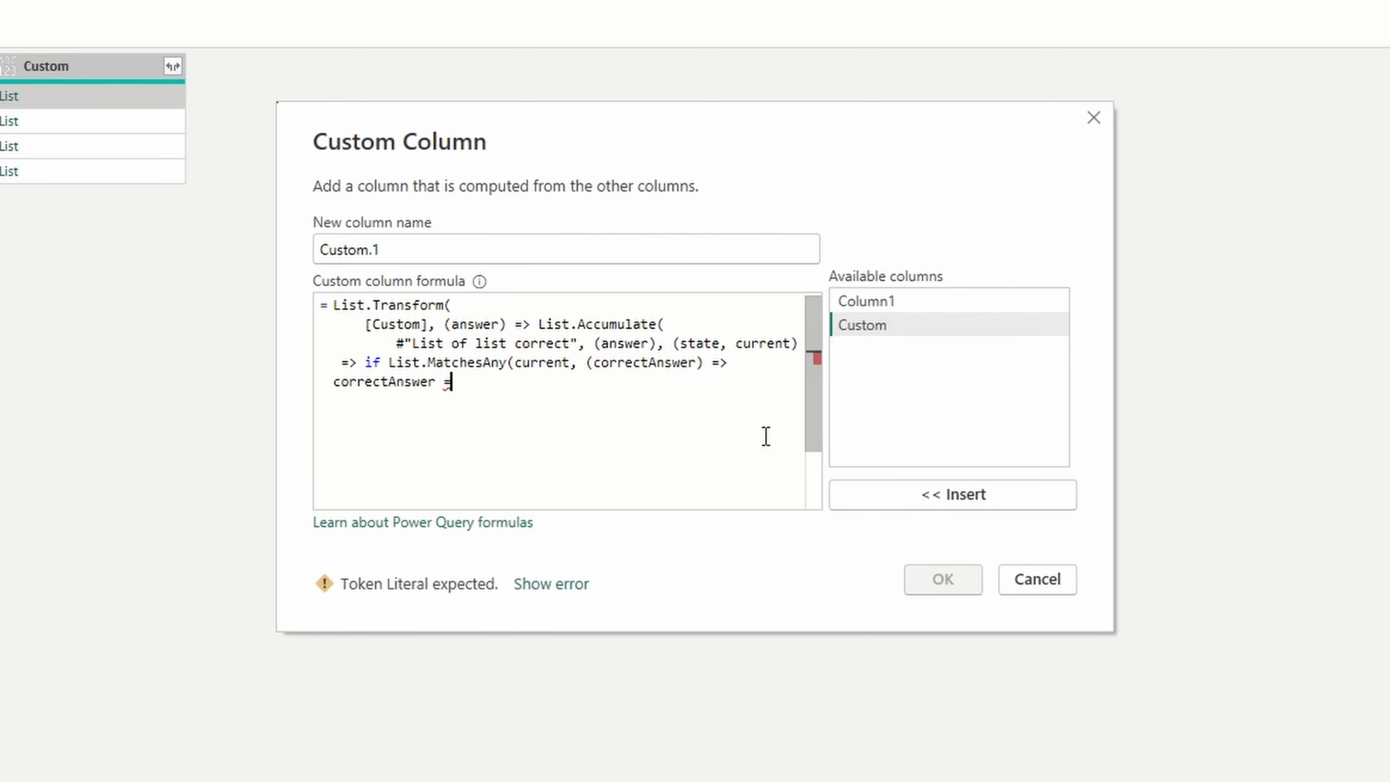
type(" state")
left_click(467, 324)
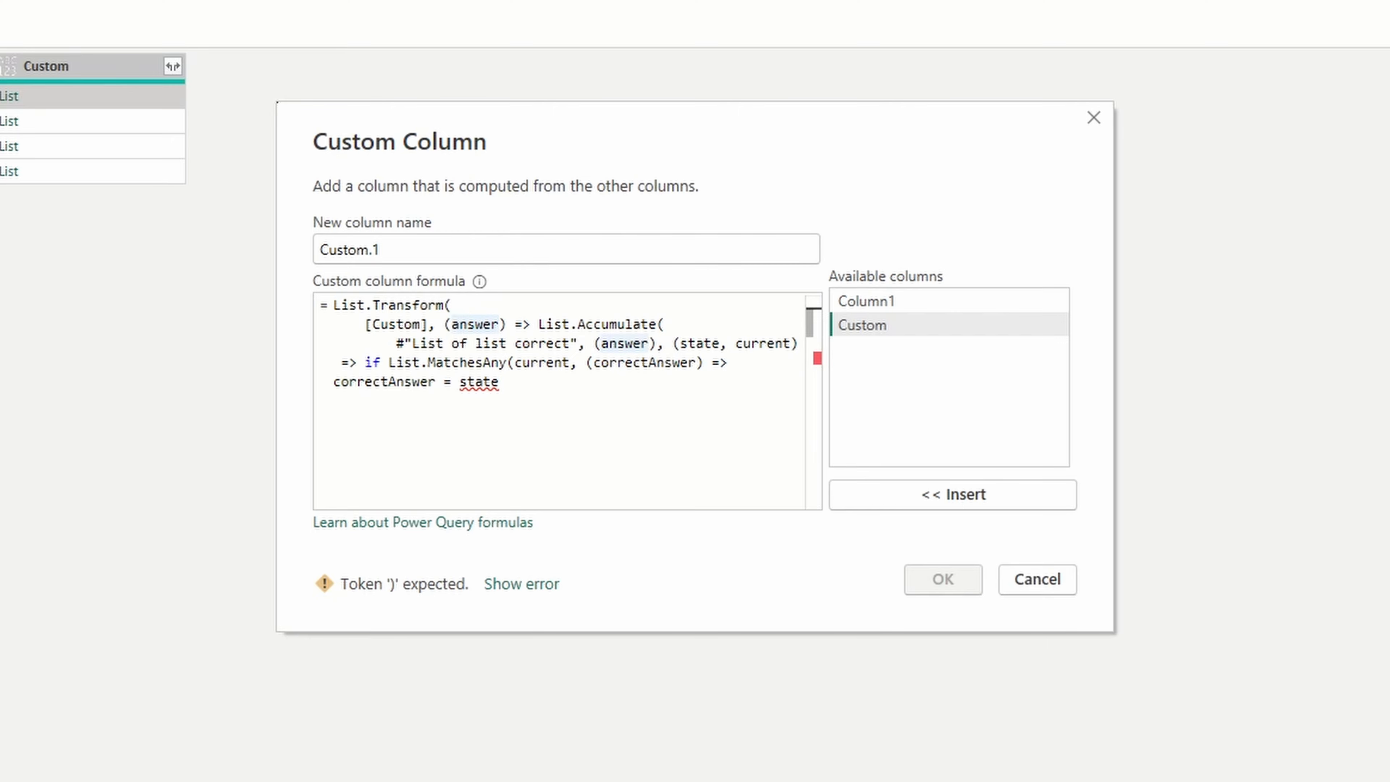
left_click(614, 409)
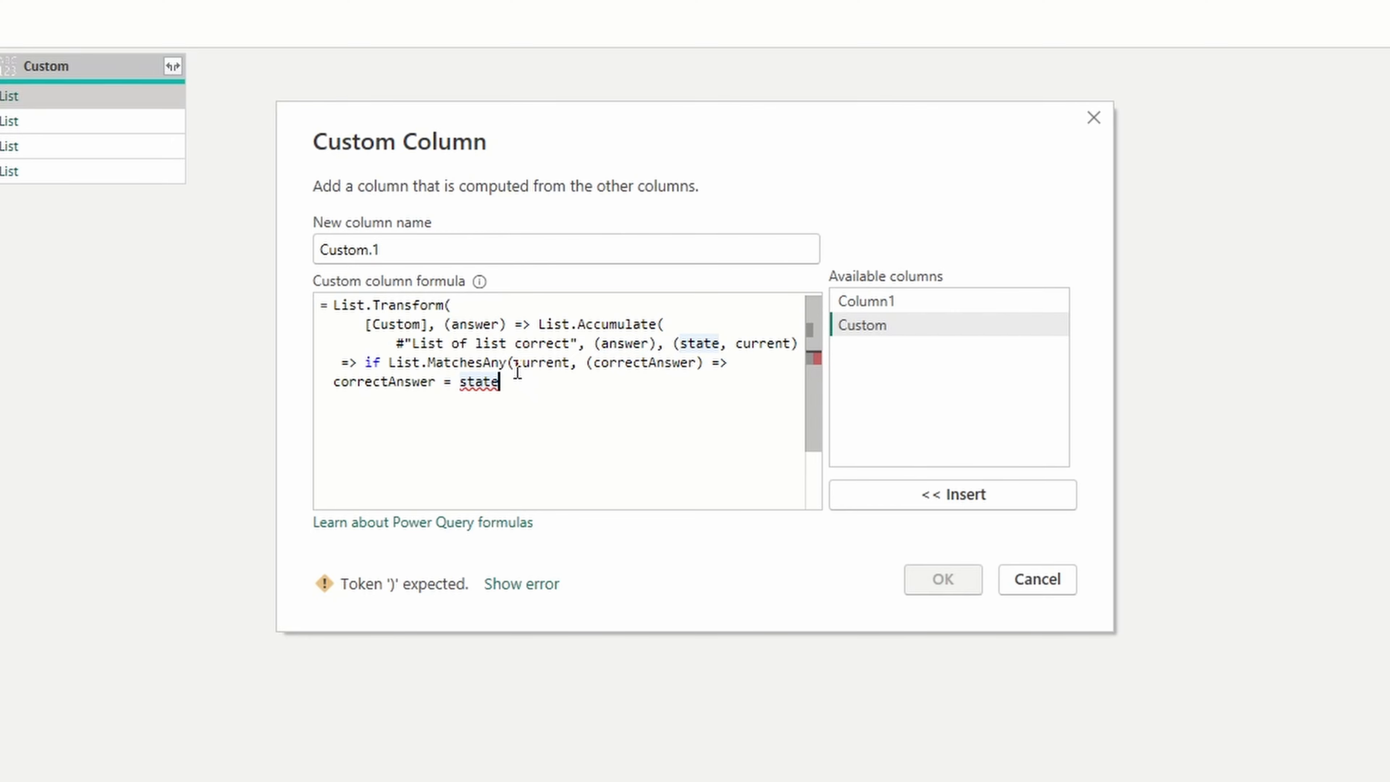
type(")")
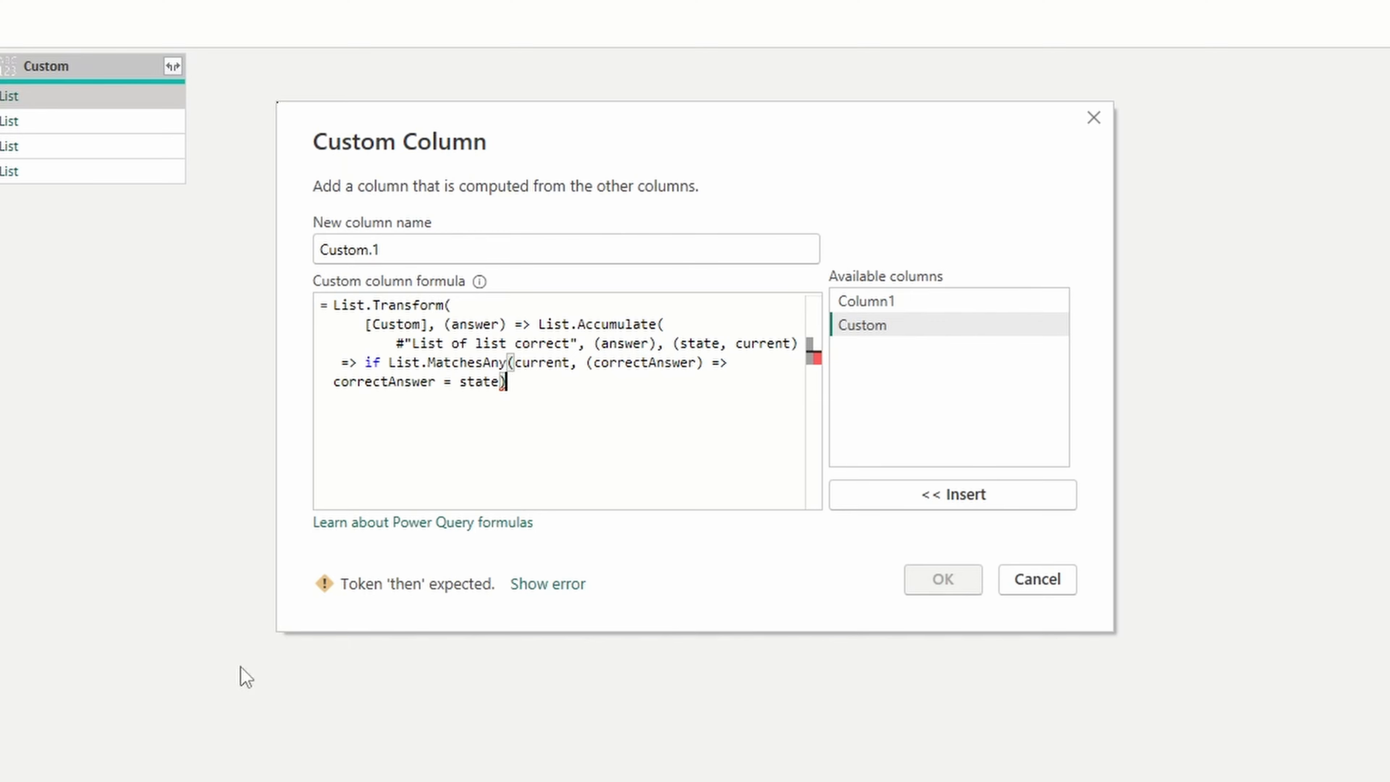
left_click_drag(387, 363, 499, 381)
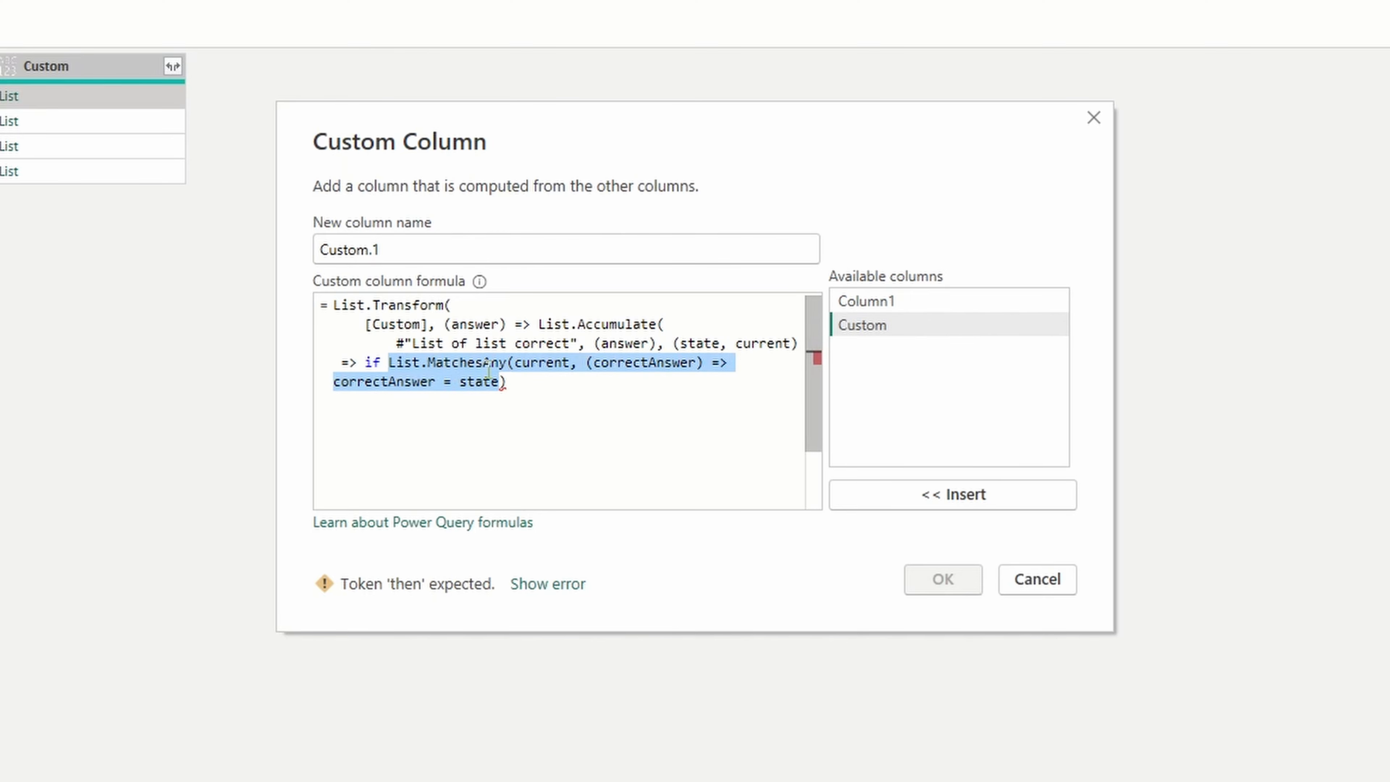
left_click(505, 364)
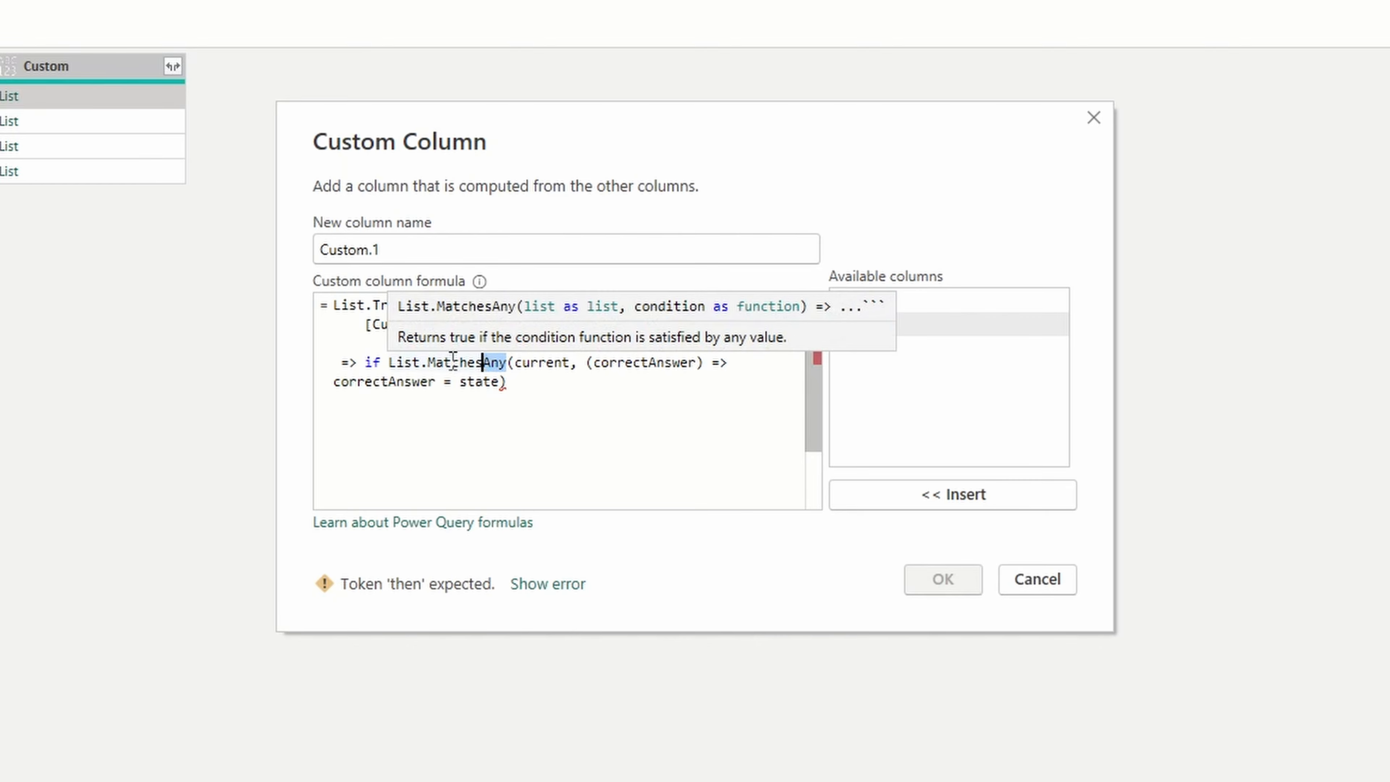
Complete the if expression after the List.MatchesAny condition with then 1 else state.
left_click_drag(389, 362, 530, 382)
left_click(530, 382)
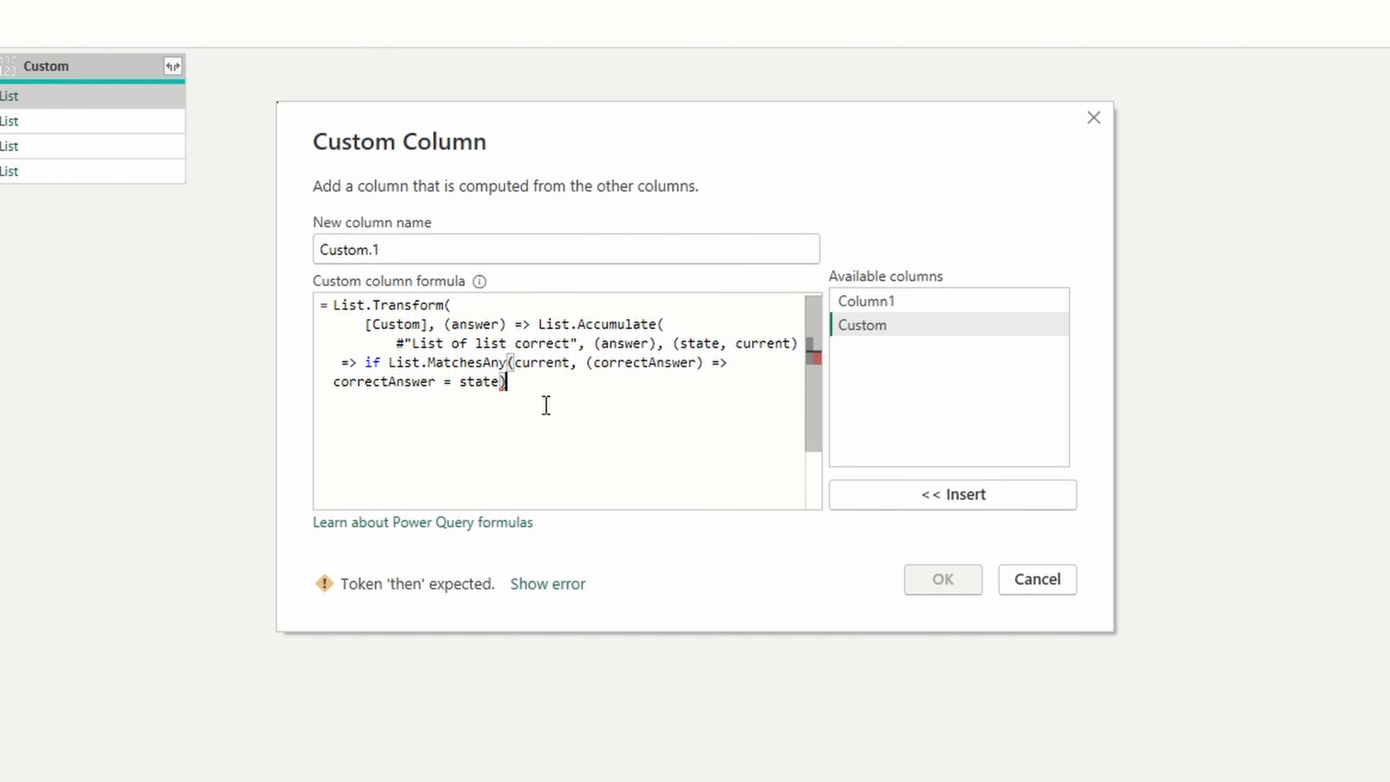
left_click(364, 362)
left_click(567, 389)
type("th")
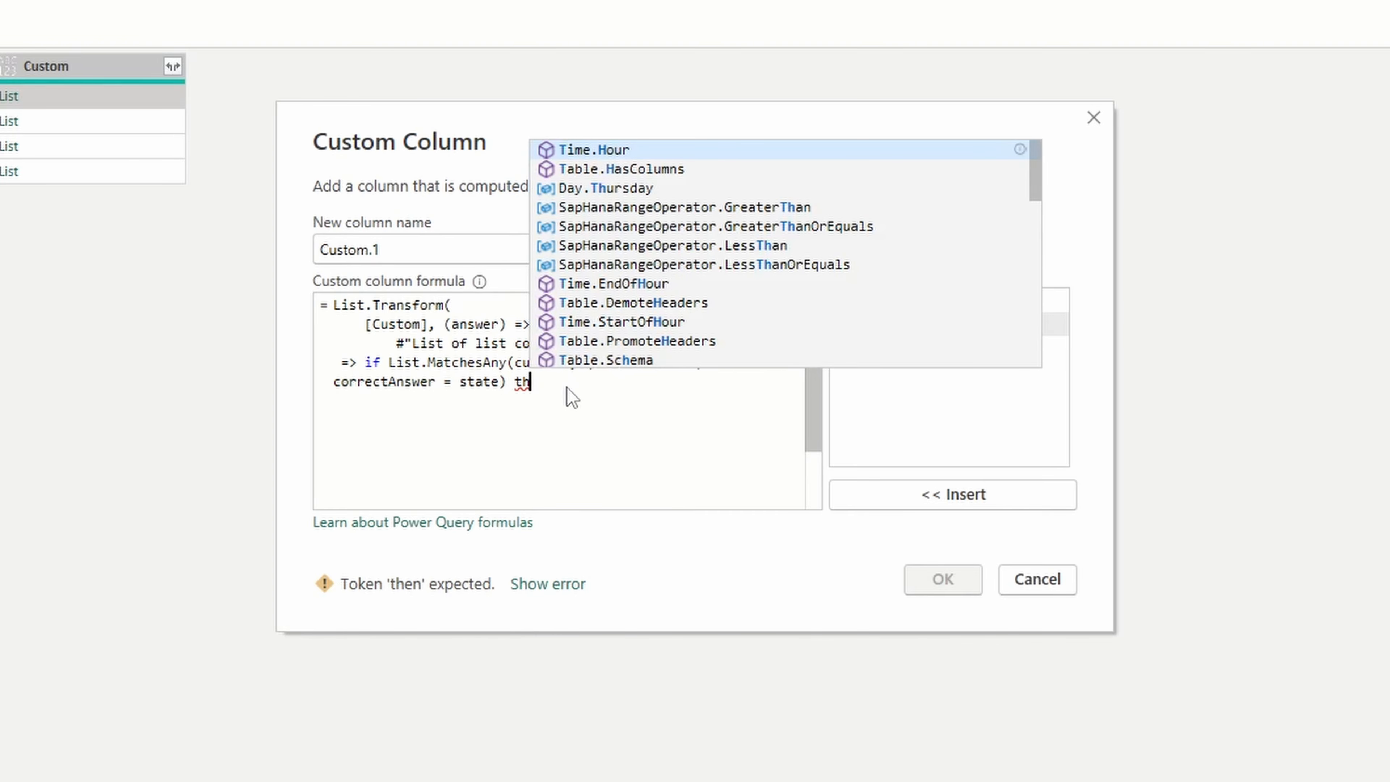
type("en 1 else state")
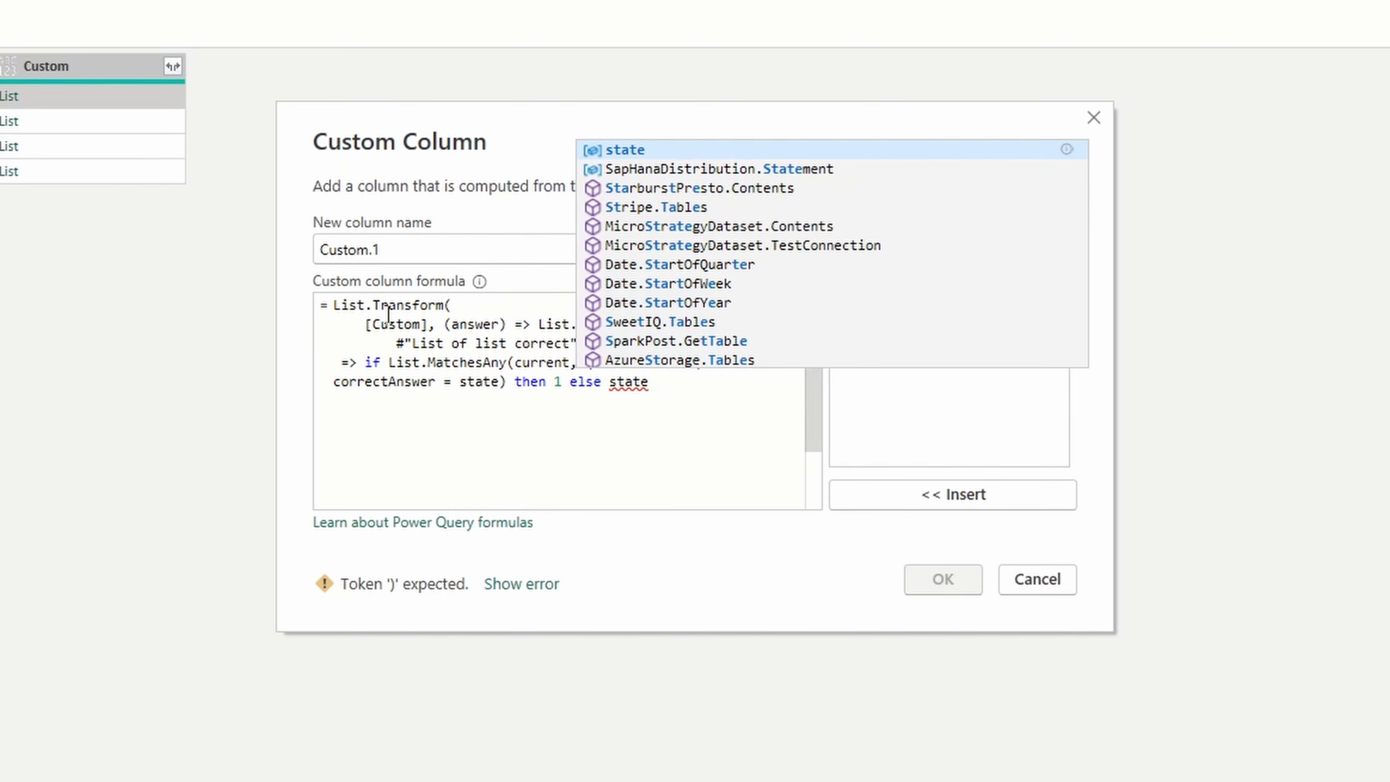
Try 0 as the else value of the if expression and restore it to state.
left_click_drag(390, 361, 505, 383)
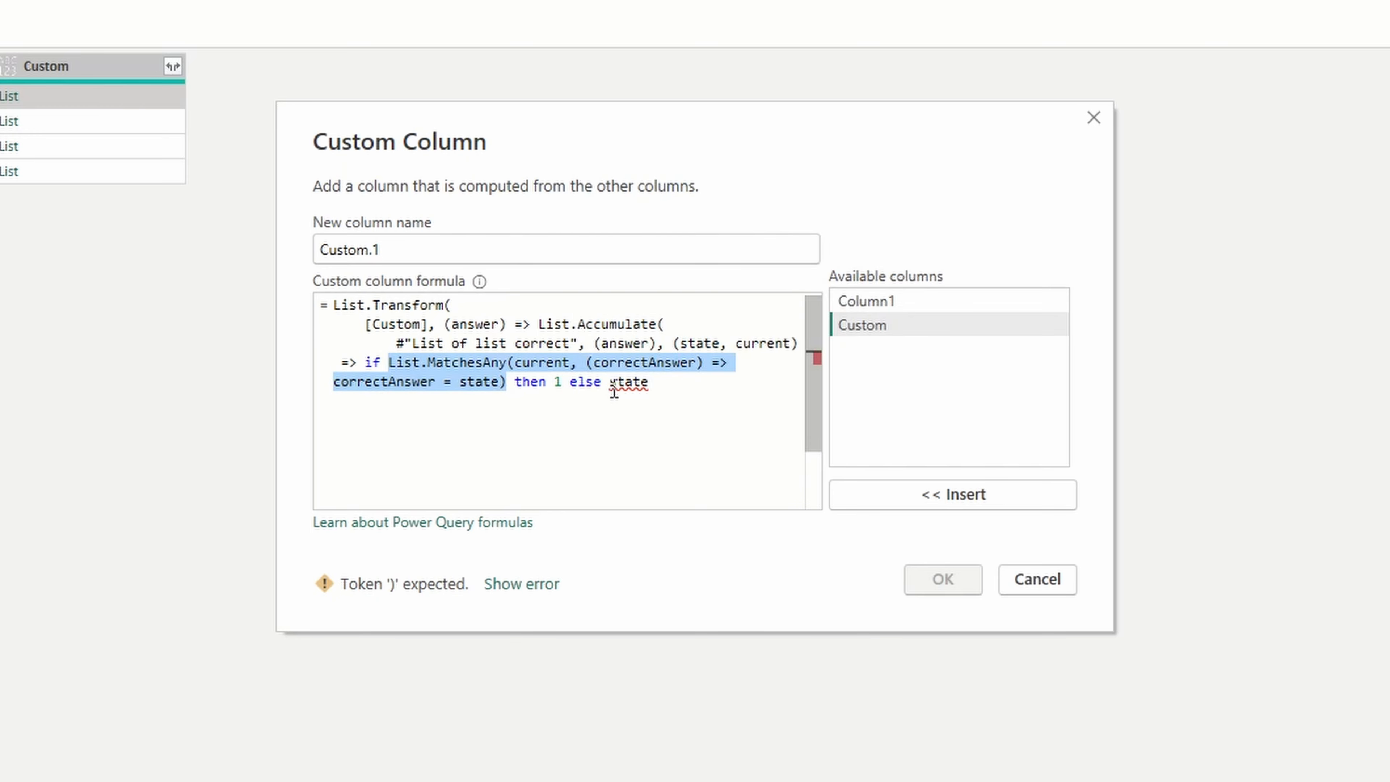
left_click(628, 379)
double_click(628, 380)
type("0")
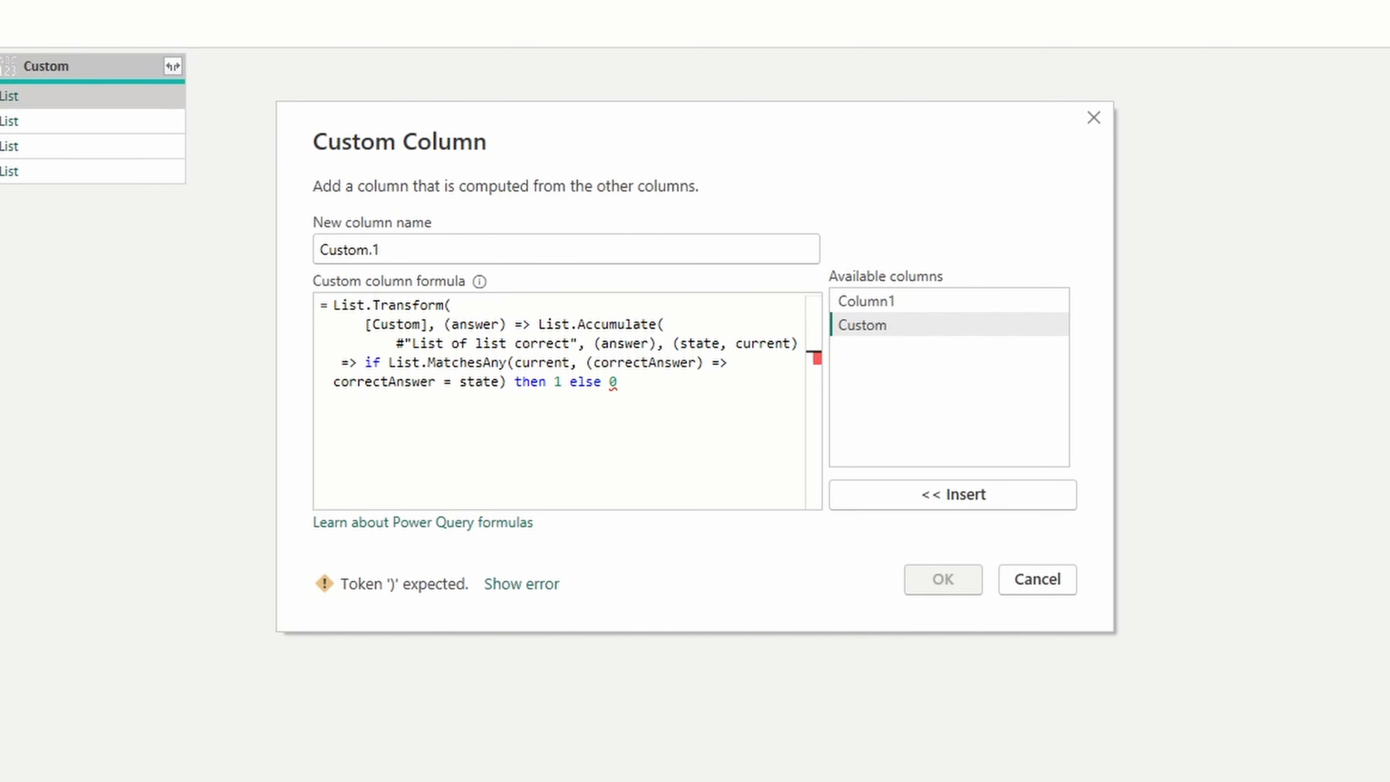
key("shift+Left")
type("state")
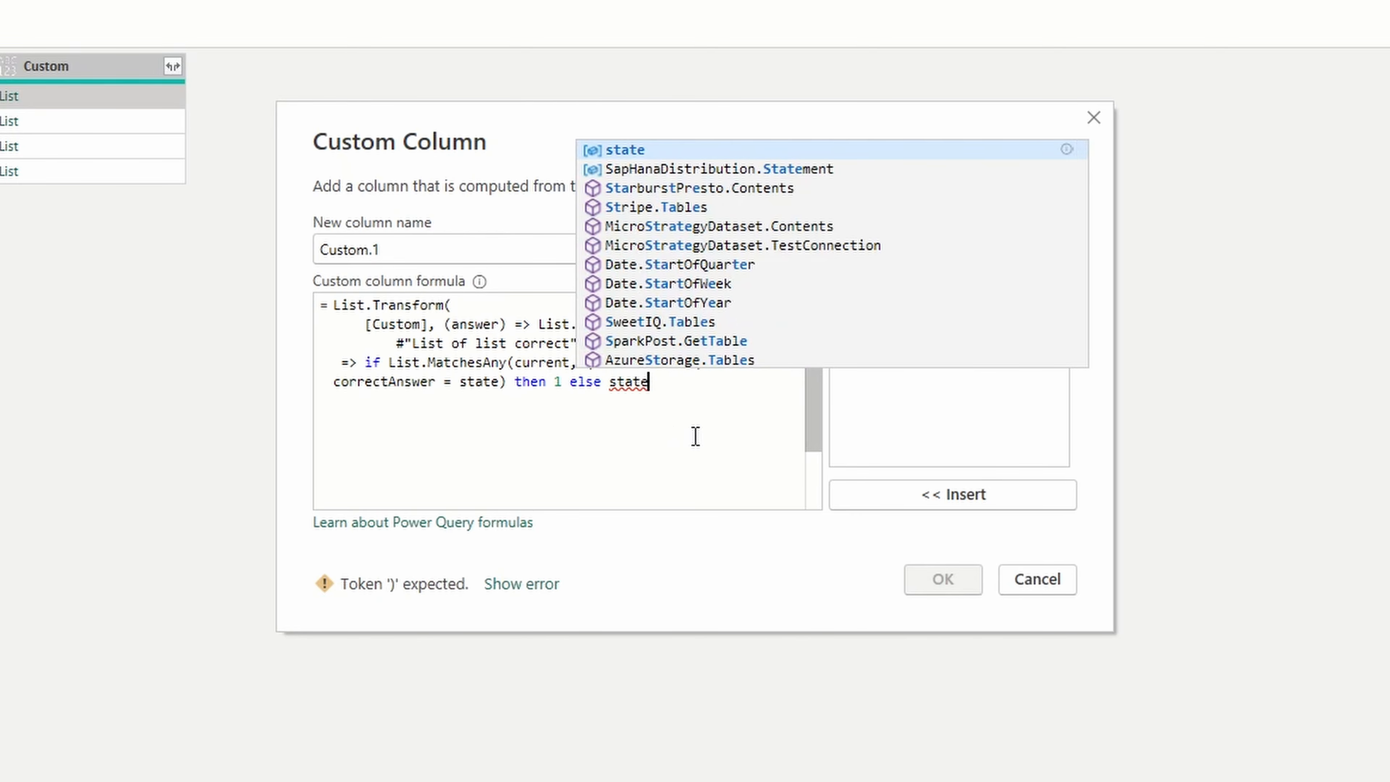
Close the List.Accumulate and List.Transform calls with )) and add the column Custom.1.
type("))")
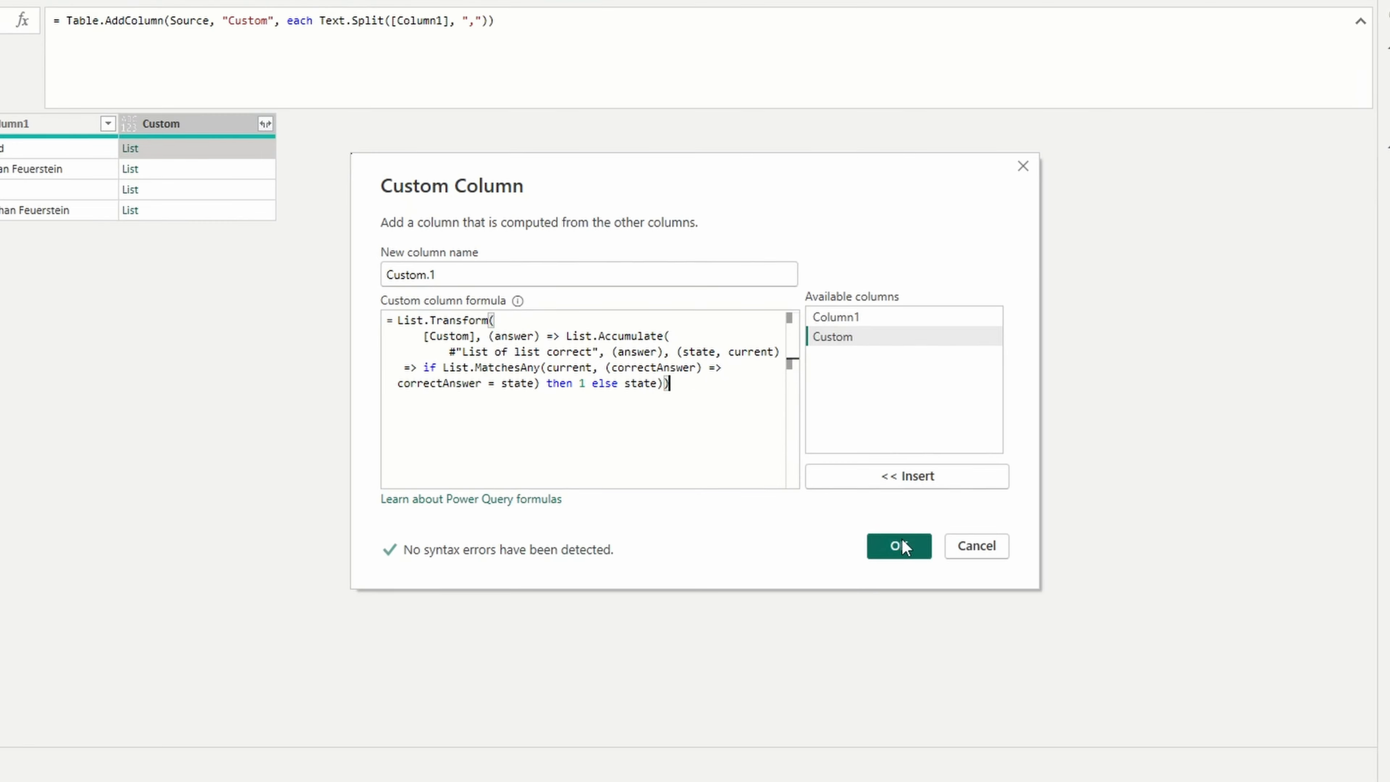
left_click(901, 539)
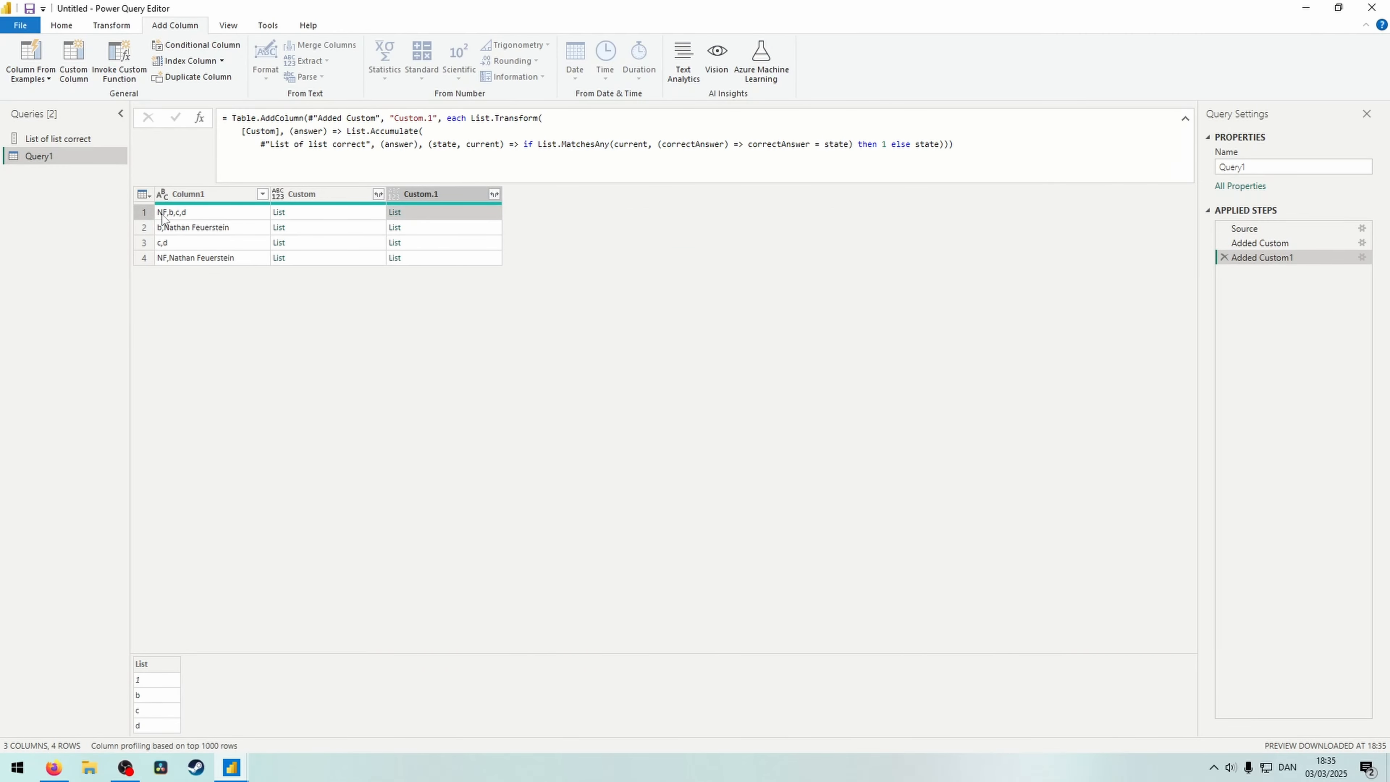
Review the List of list correct query and preview the Custom.1 lists of rows 2, 4 and 1 in Query1.
left_click(58, 139)
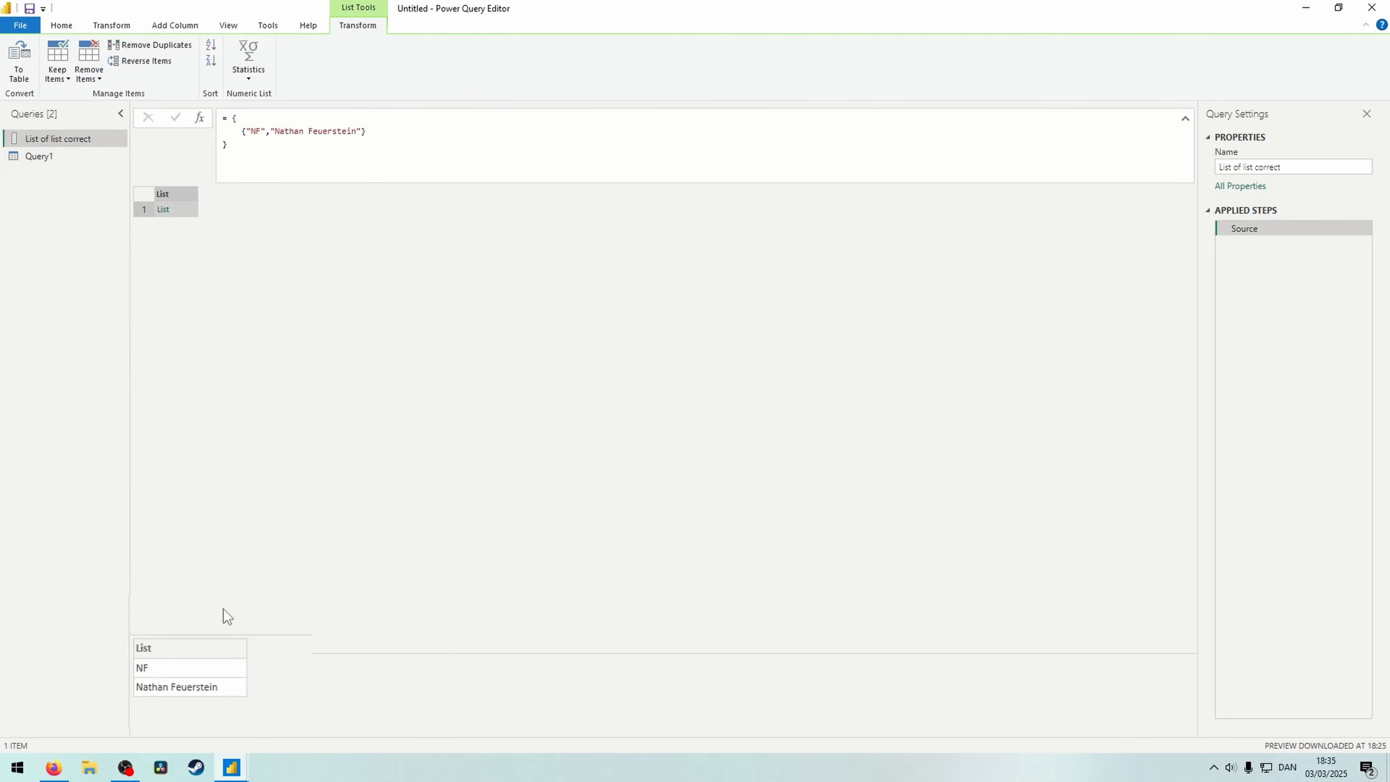
left_click(90, 158)
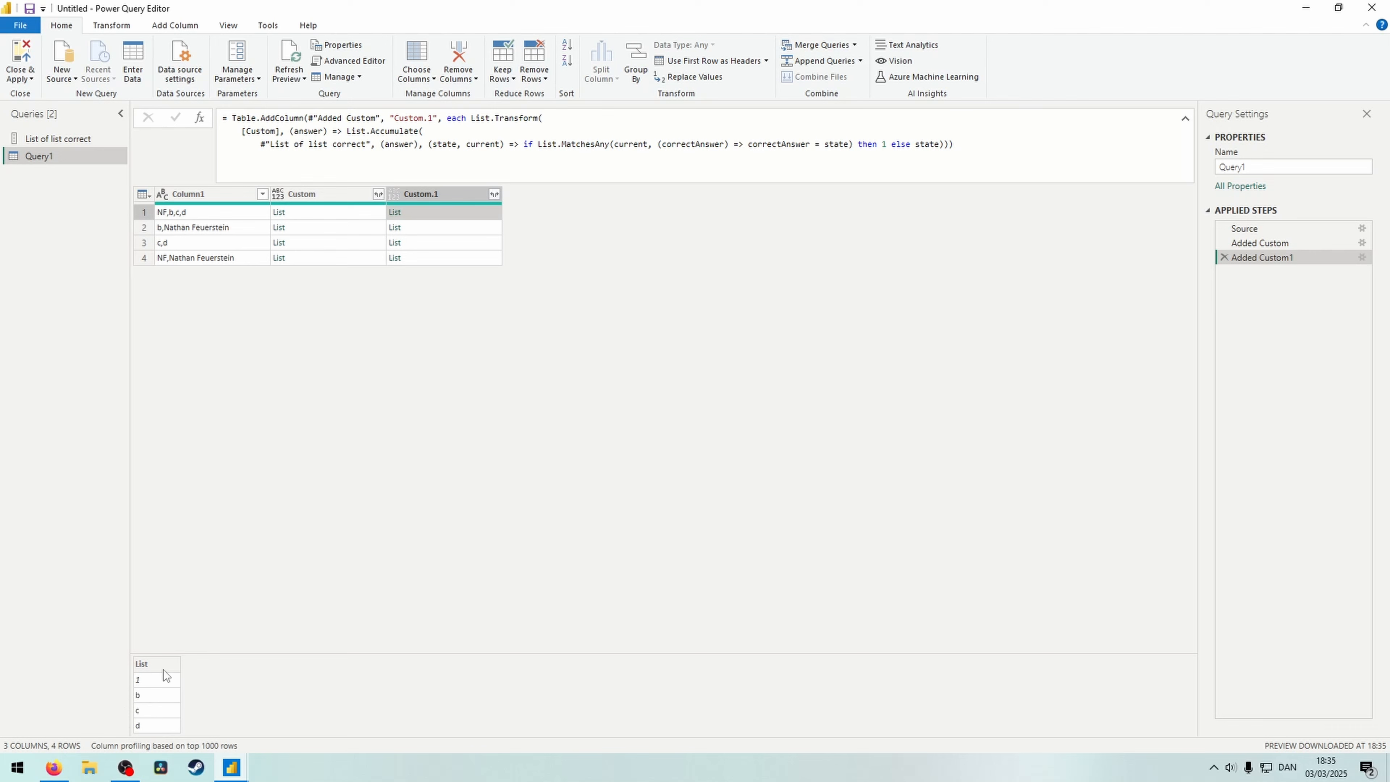
left_click(424, 227)
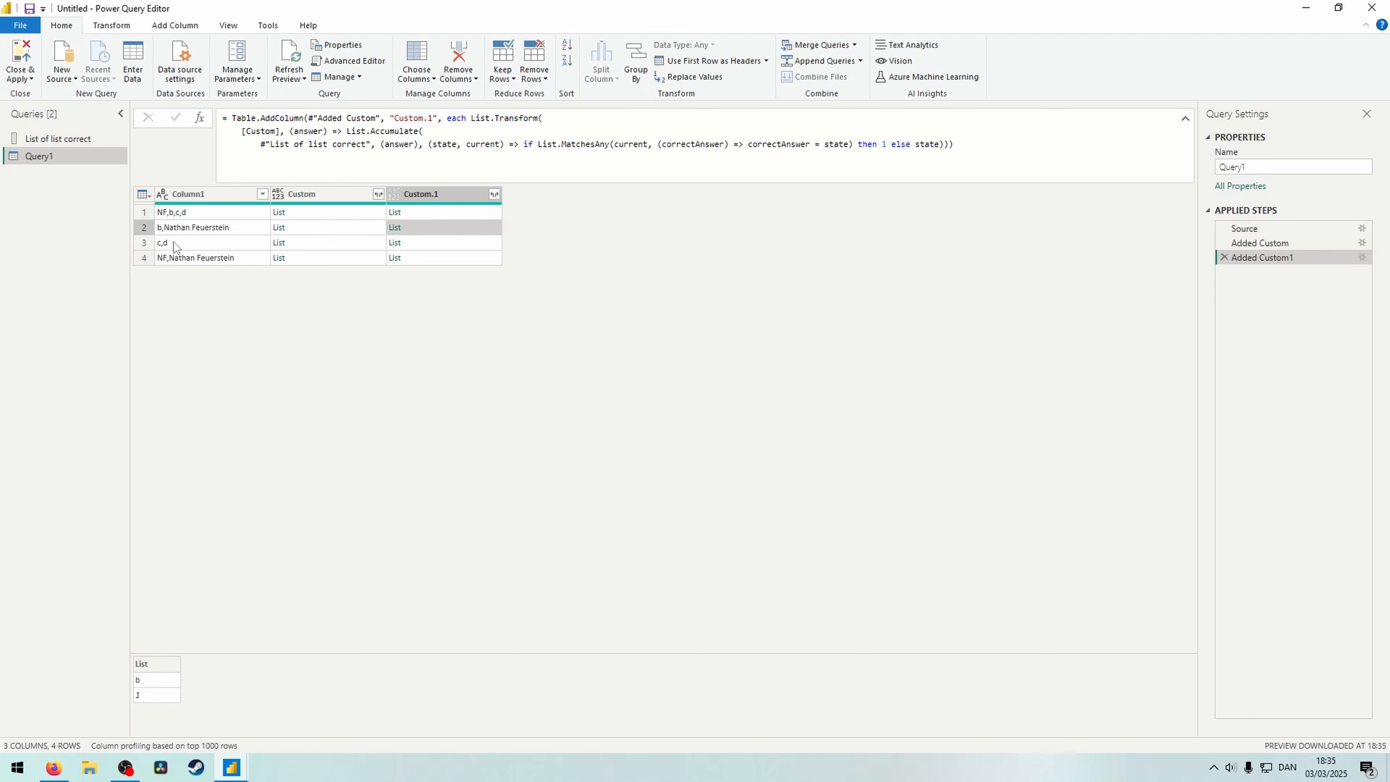
left_click(454, 259)
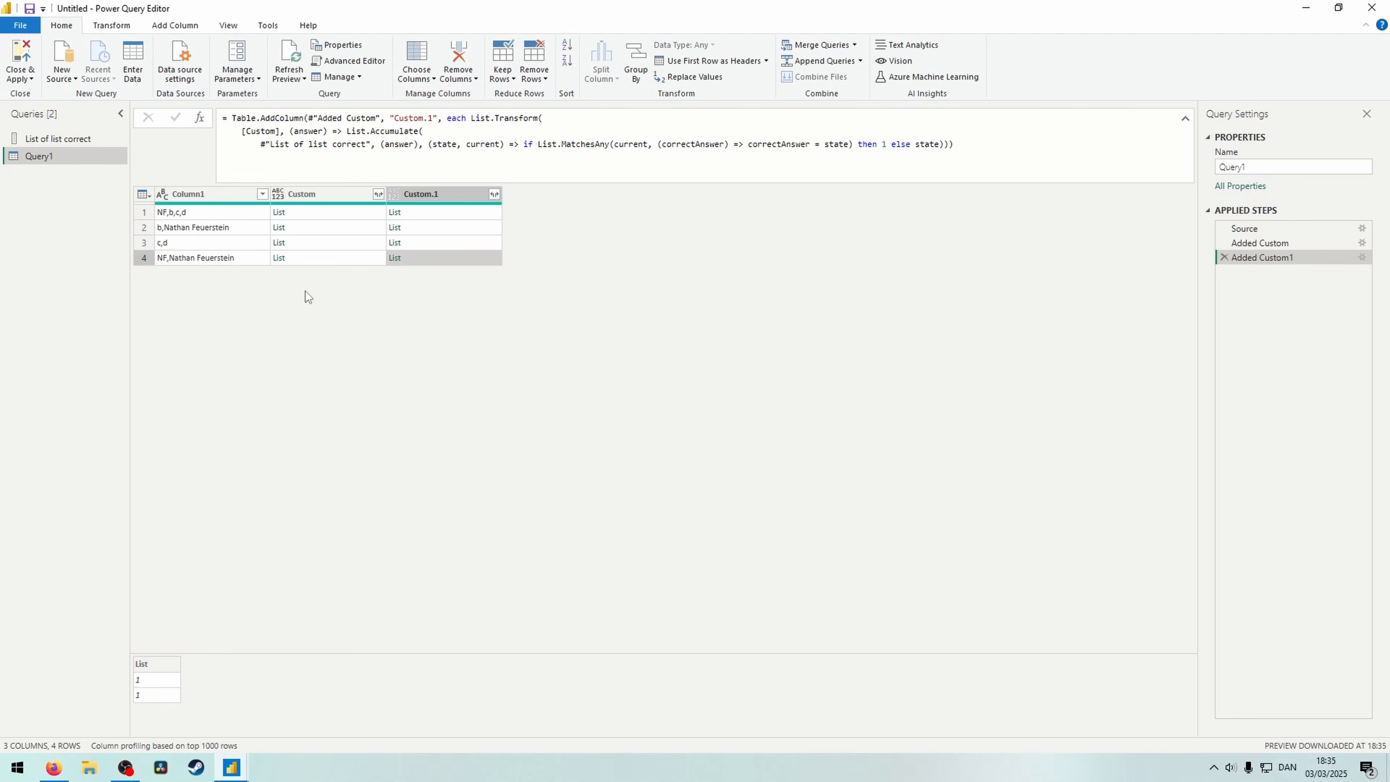
left_click(468, 211)
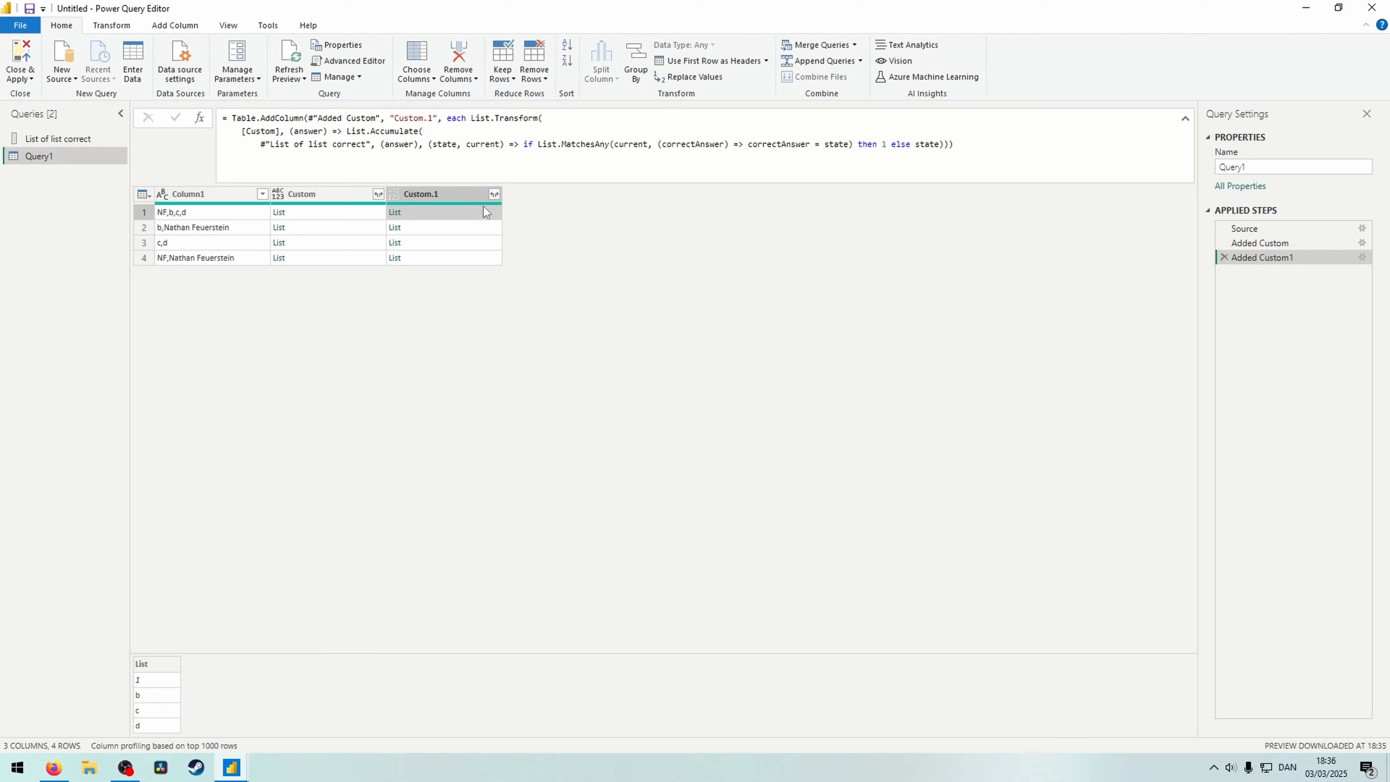
Try a custom column Custom.2 with List.Sum([Custom.1]), check its row 4 value and remove the added step.
left_click(159, 25)
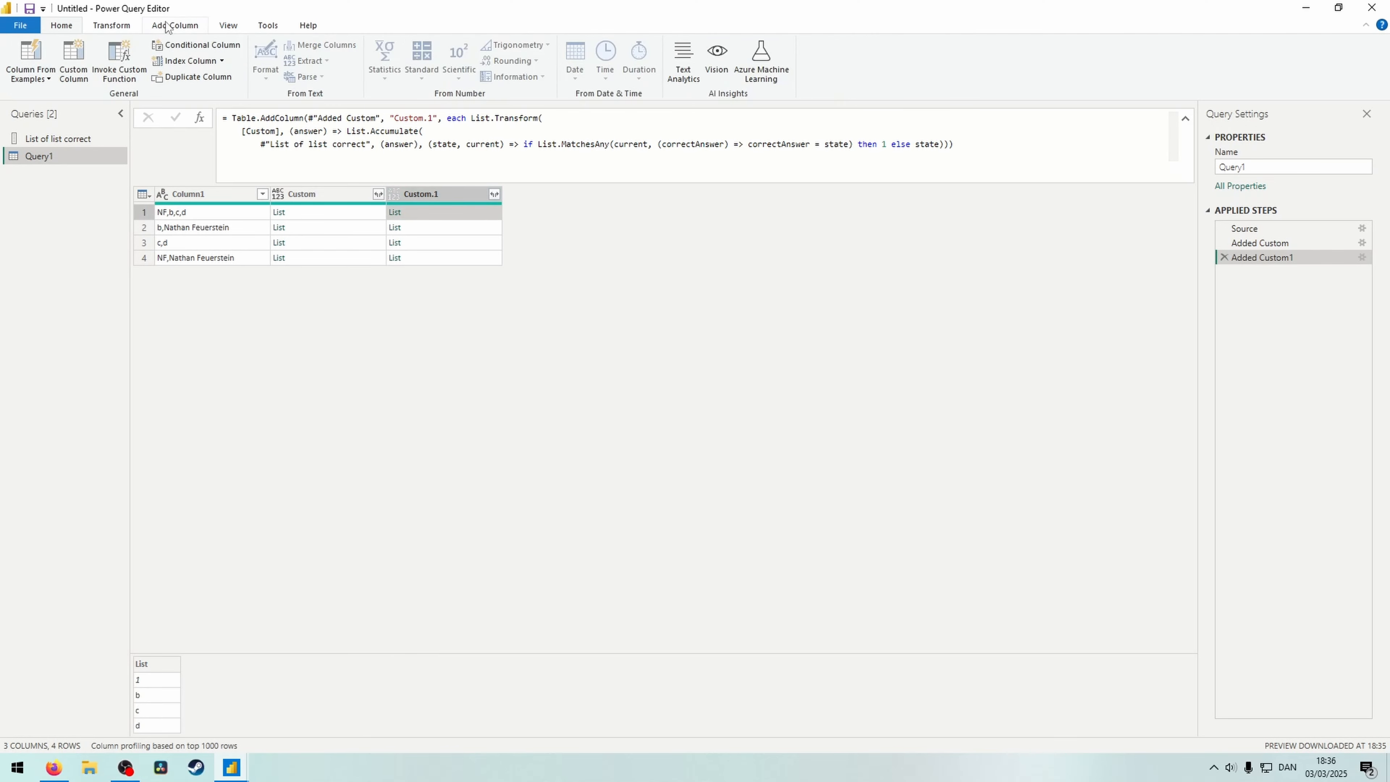
left_click(74, 60)
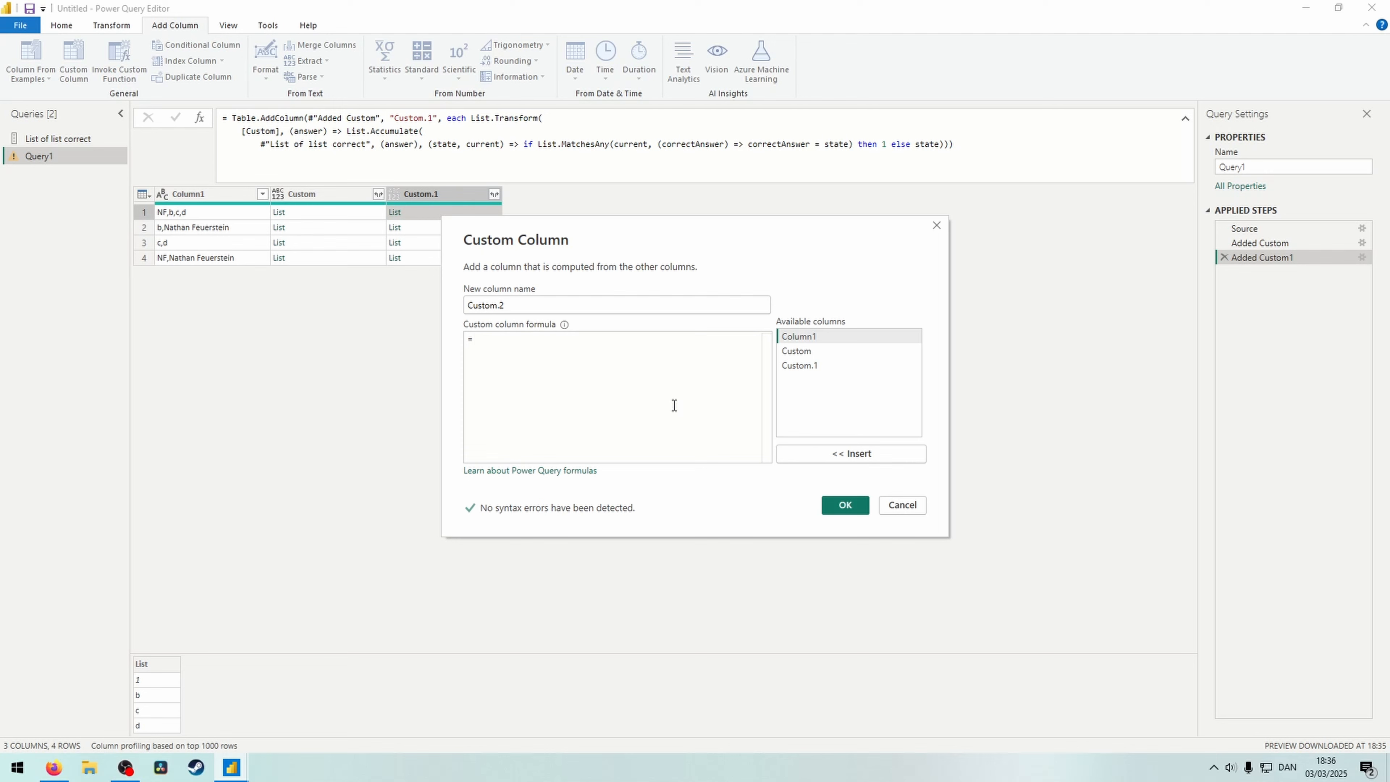
type("List.Sum([Custom.1])")
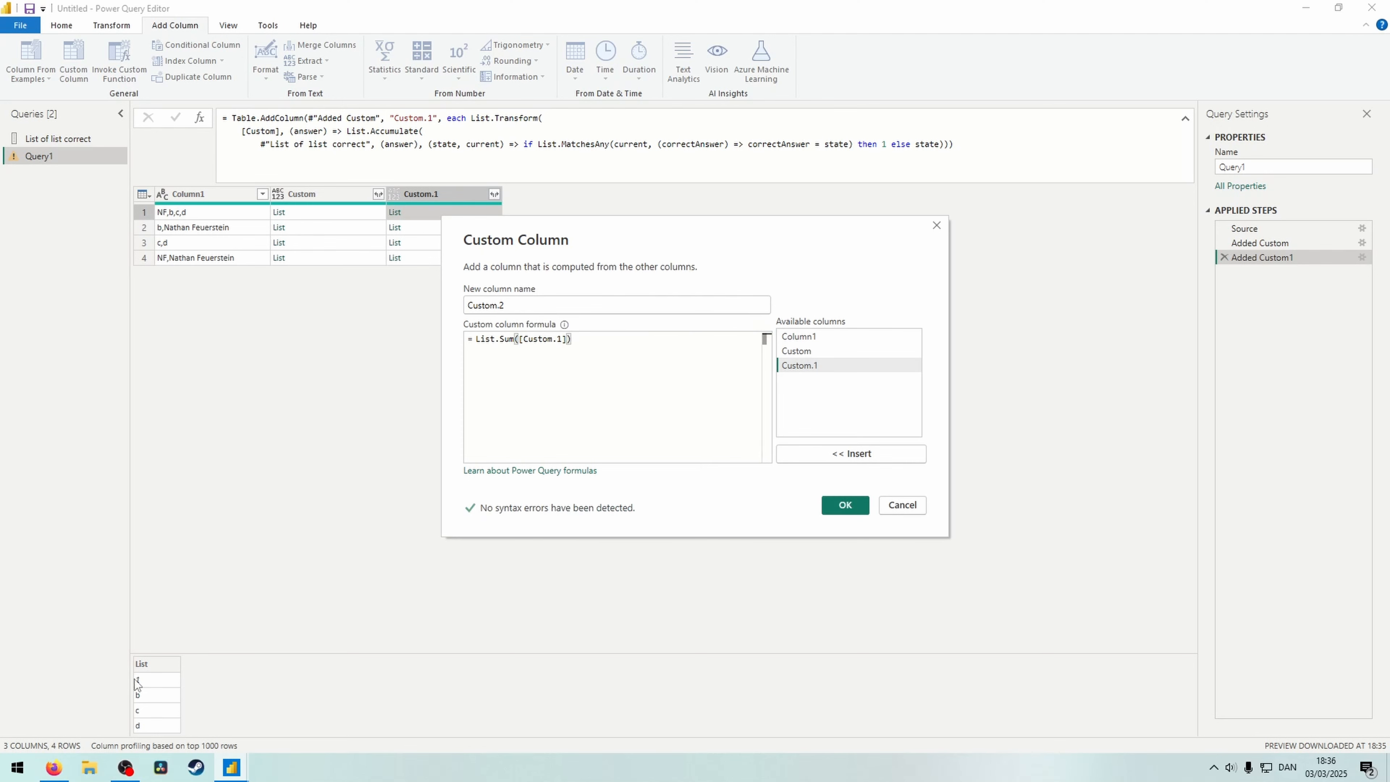
left_click(845, 505)
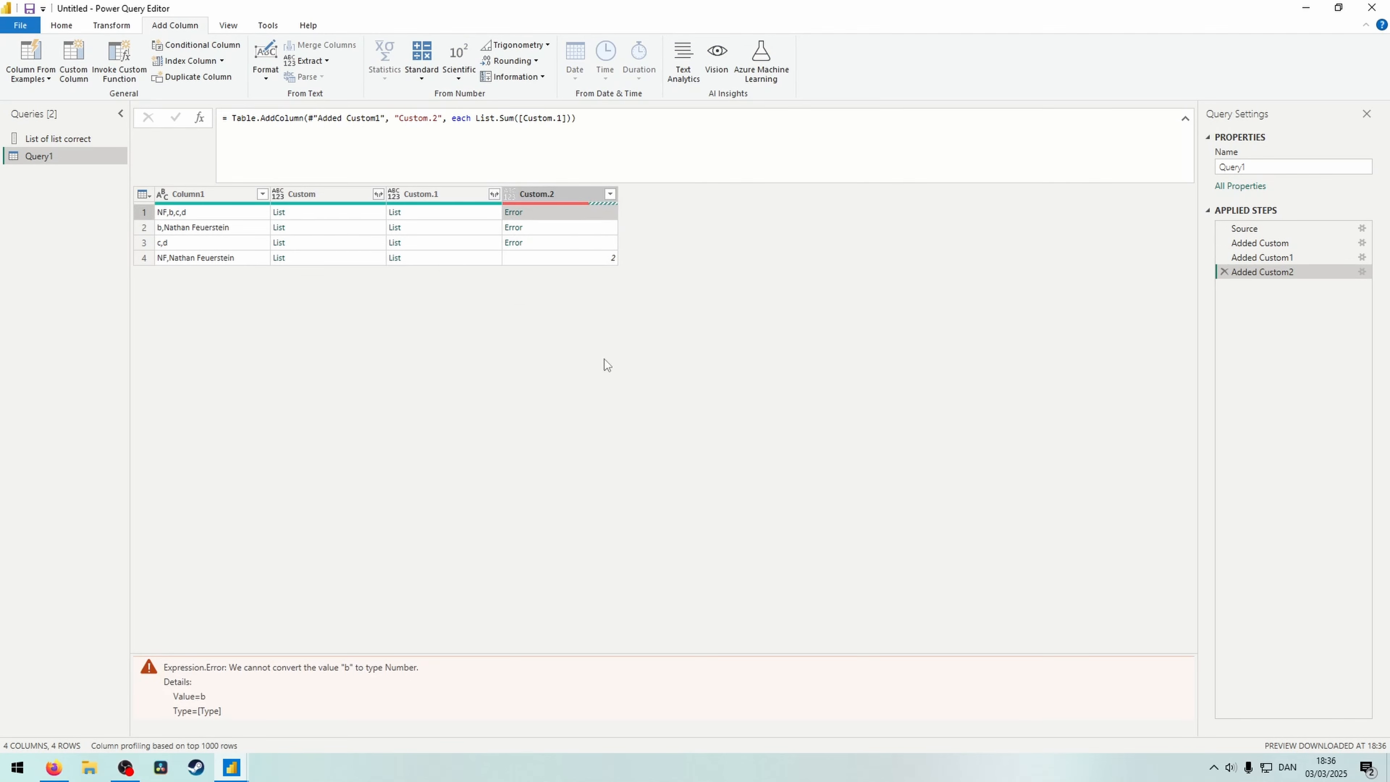
left_click(578, 257)
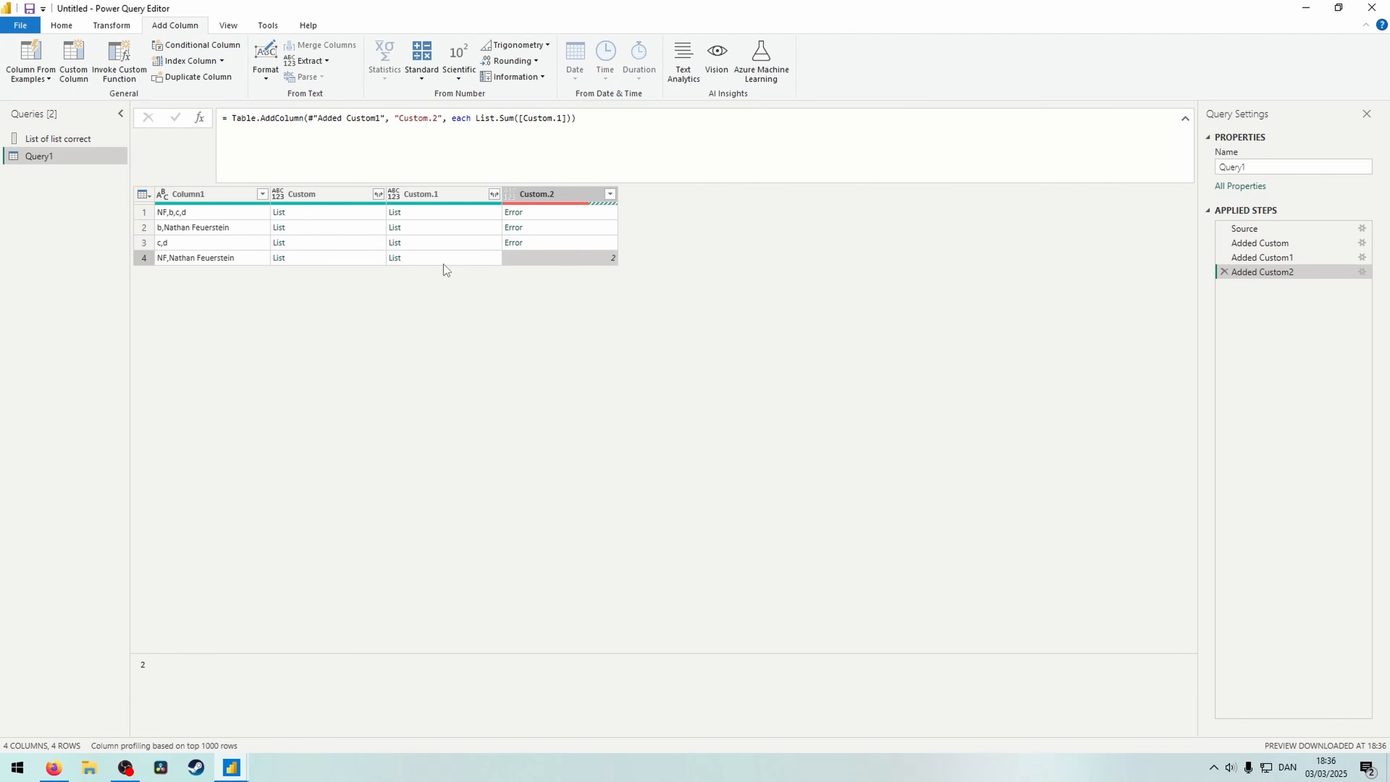
left_click(1223, 272)
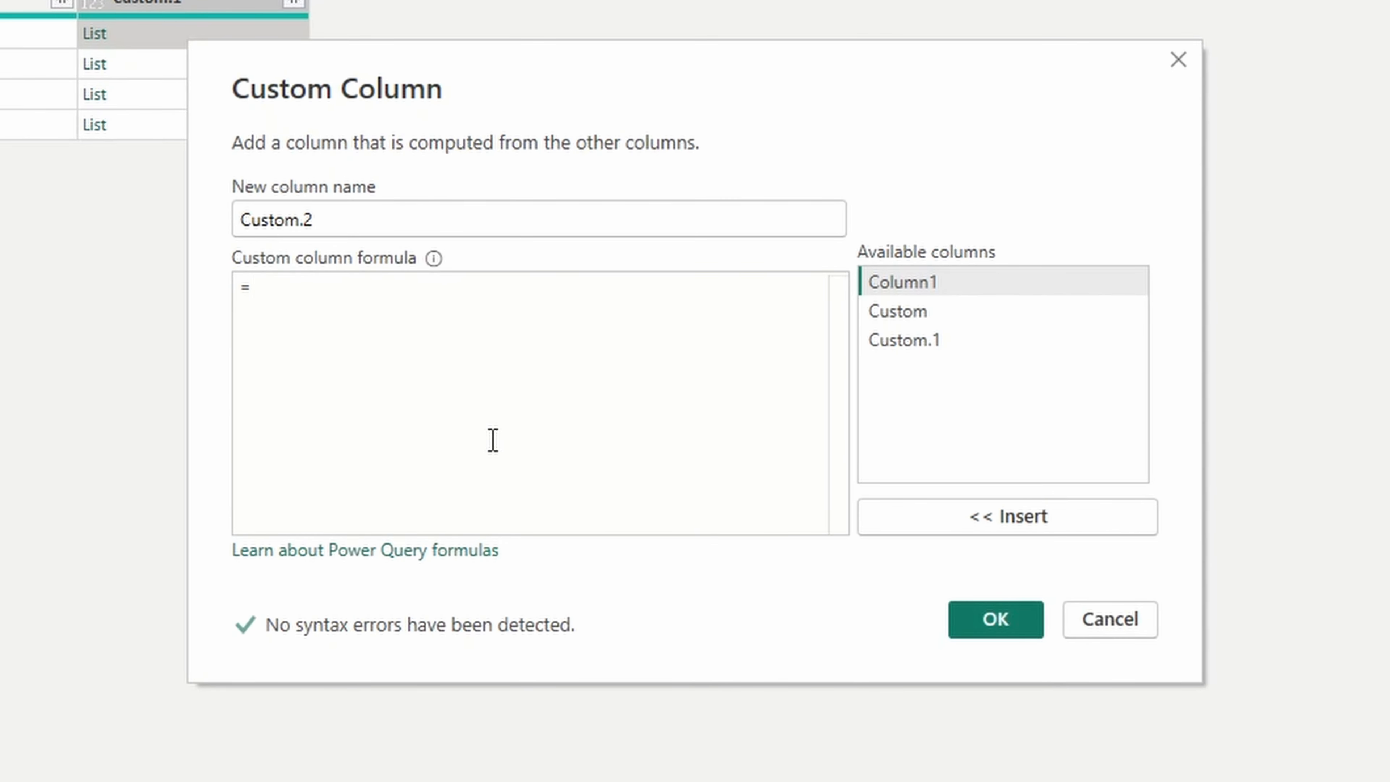
Enter the Custom.2 formula List.Transform([Custom.1], current => if current = 1 then 1 else 0).
type("List.Transform(")
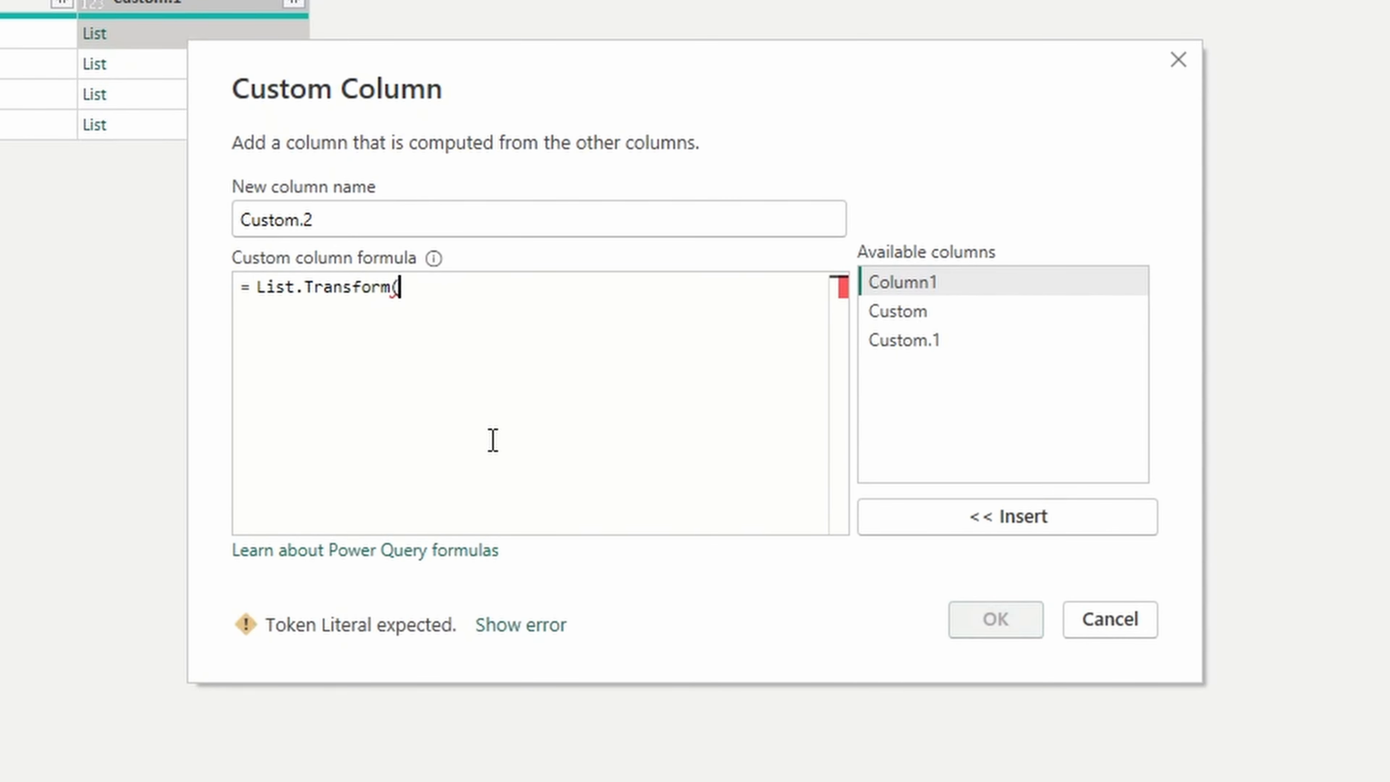
key("Return")
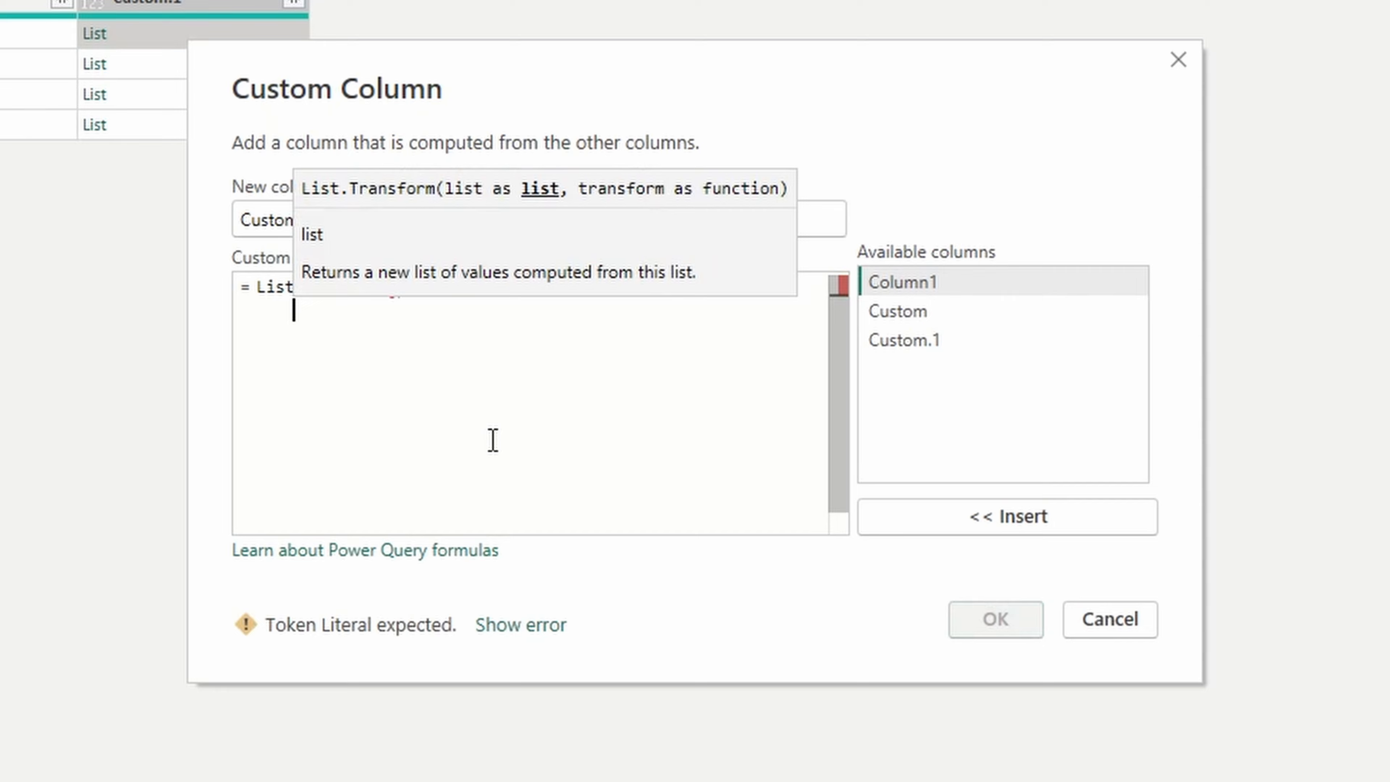
double_click(867, 340)
type(", current")
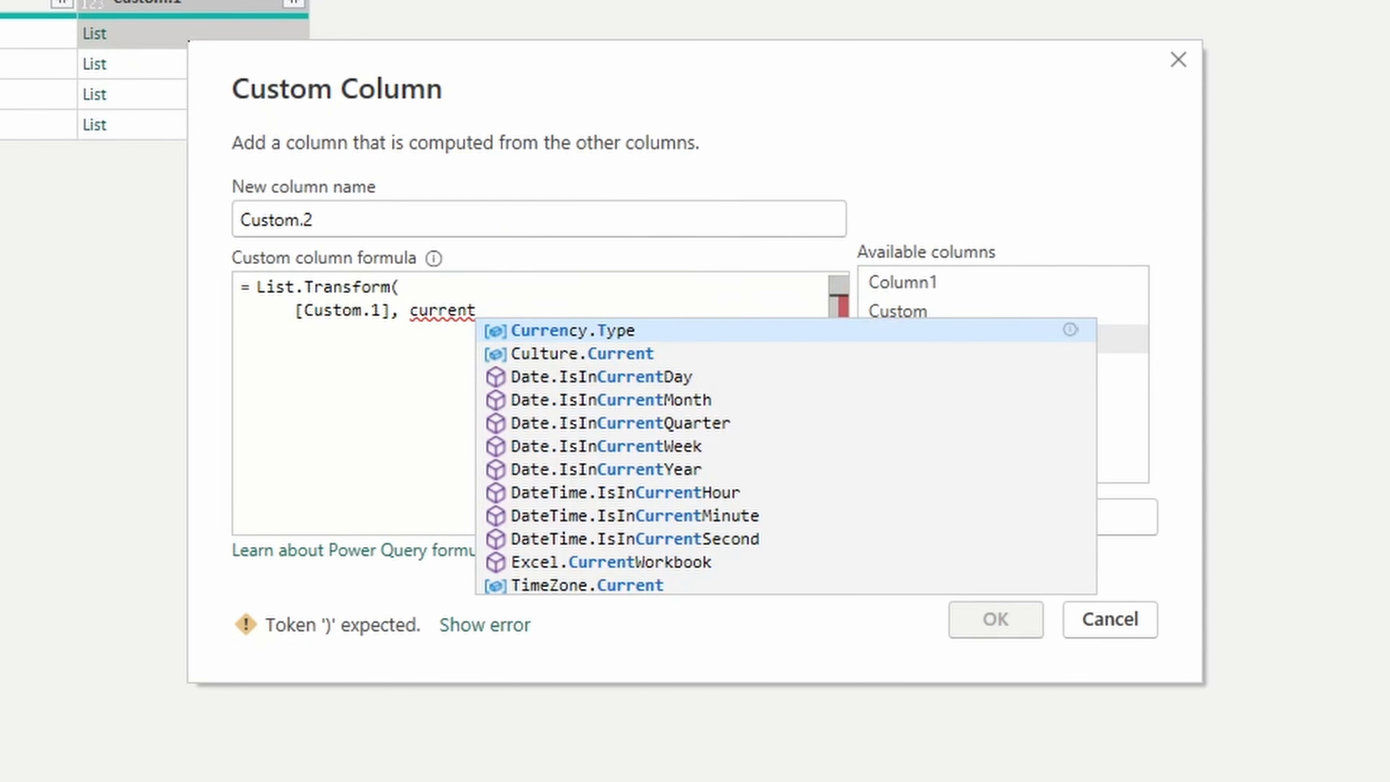
type(" => if curren")
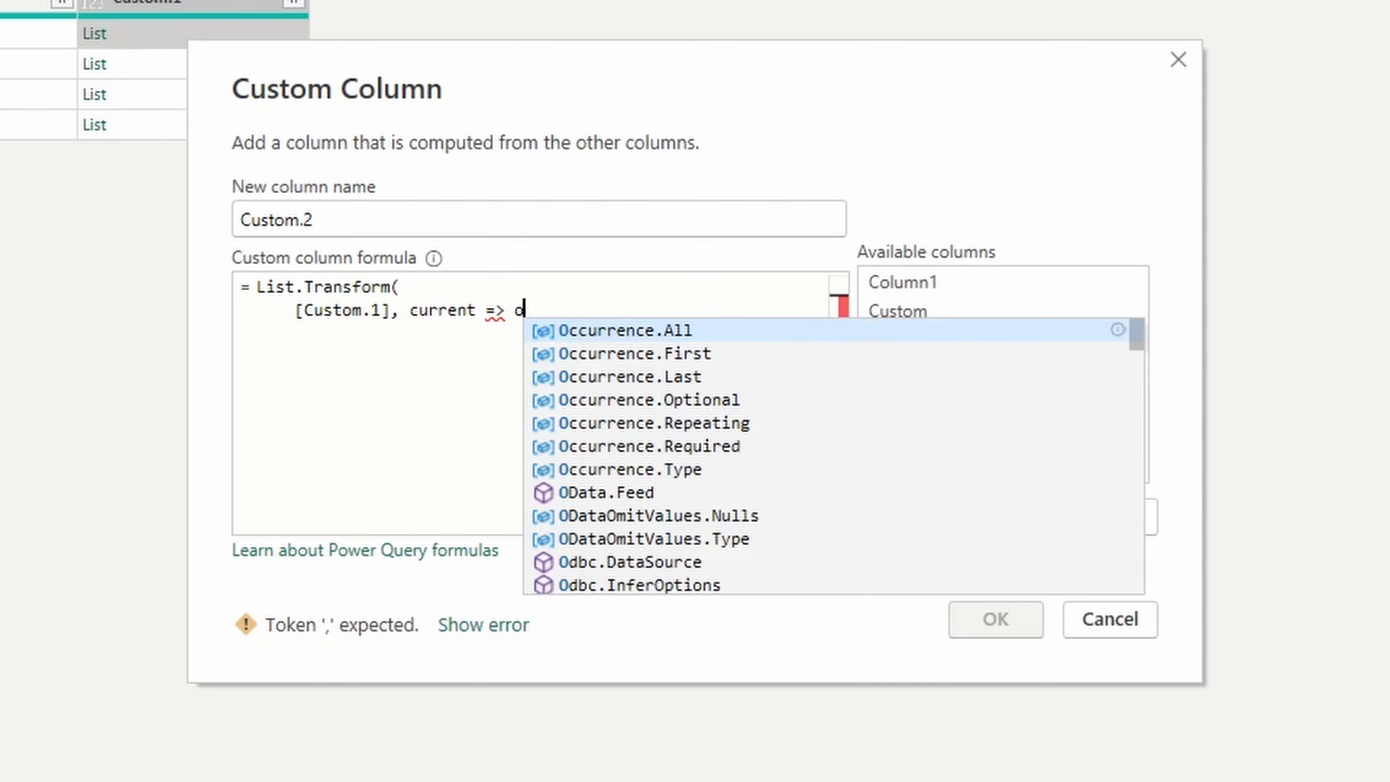
type("t = ")
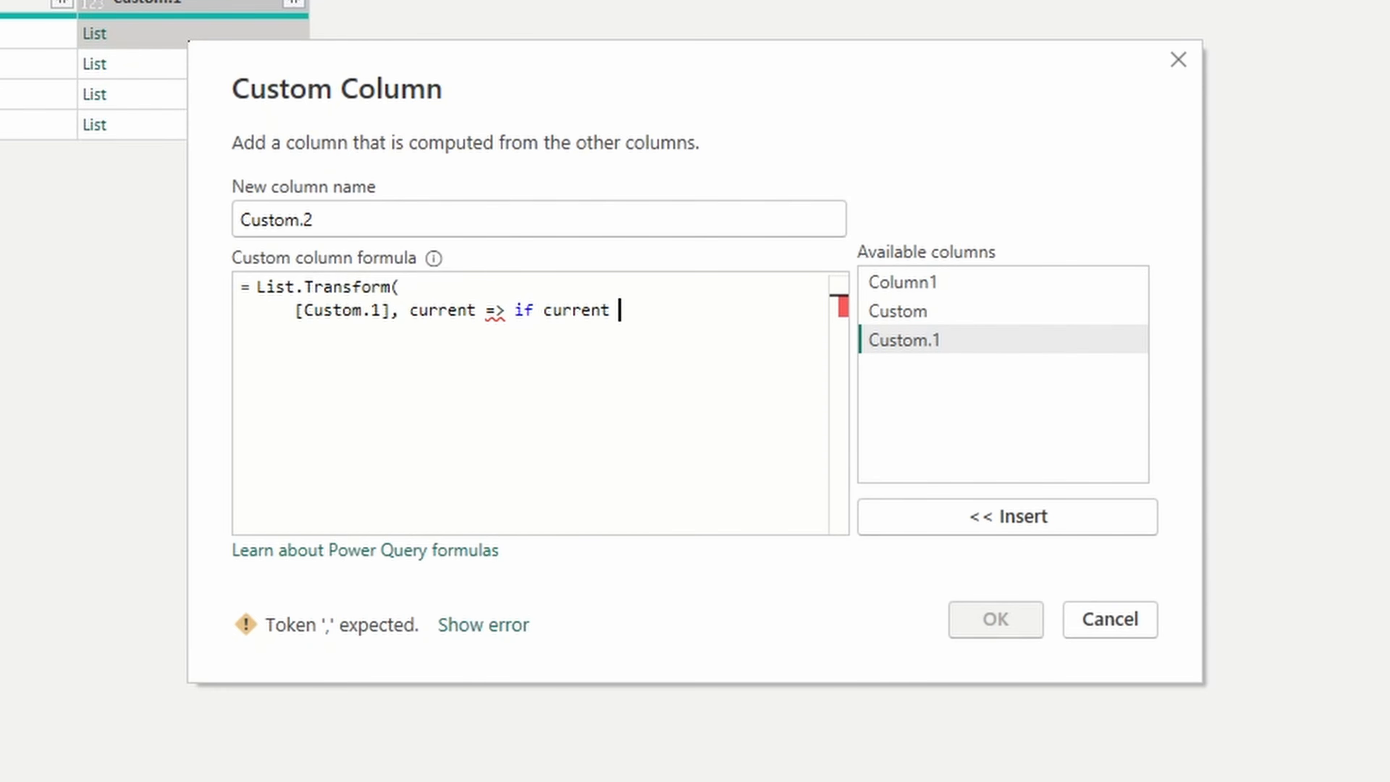
type("1 then")
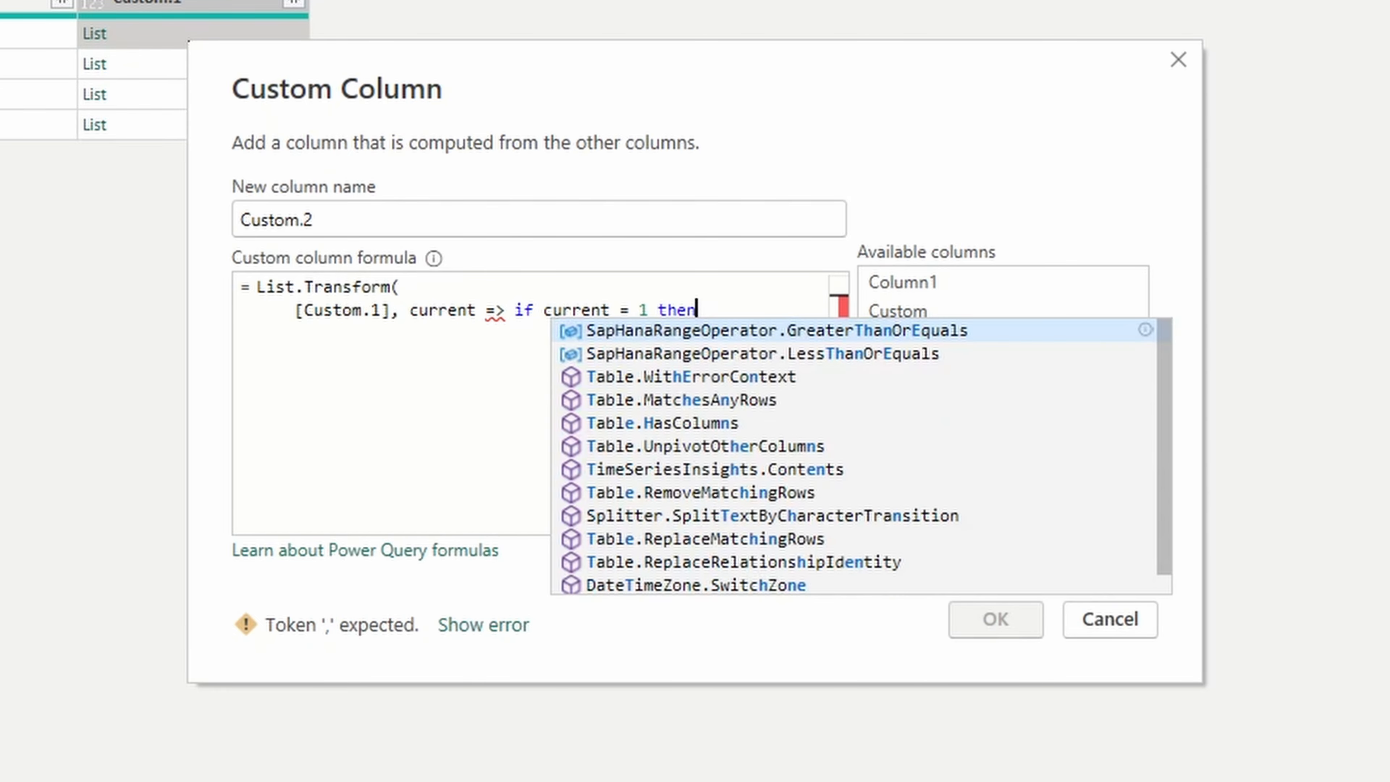
type(" 1 else 0)")
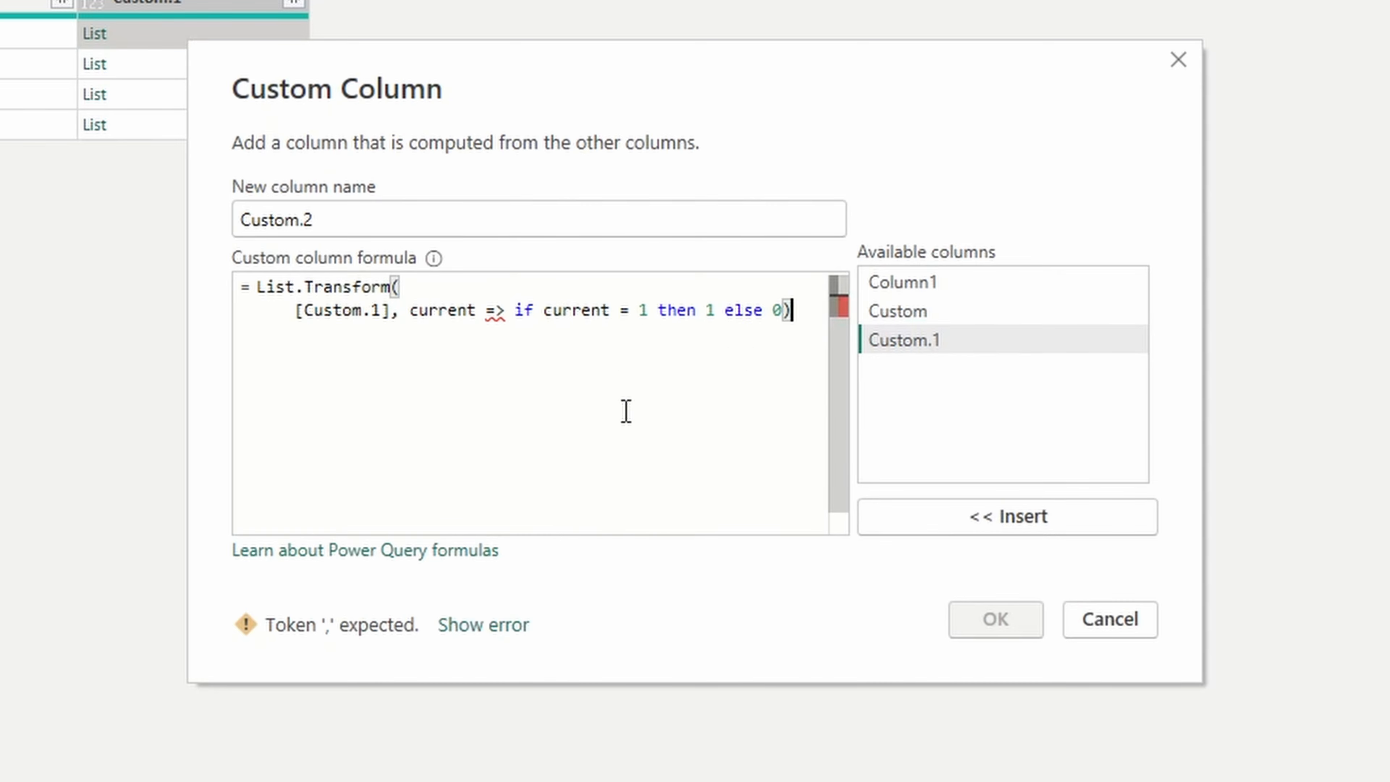
Enclose the current parameter in parentheses so the function starts with (current) =>, and add the column Custom.2.
left_click(478, 310)
type(")")
left_click(410, 311)
type("/")
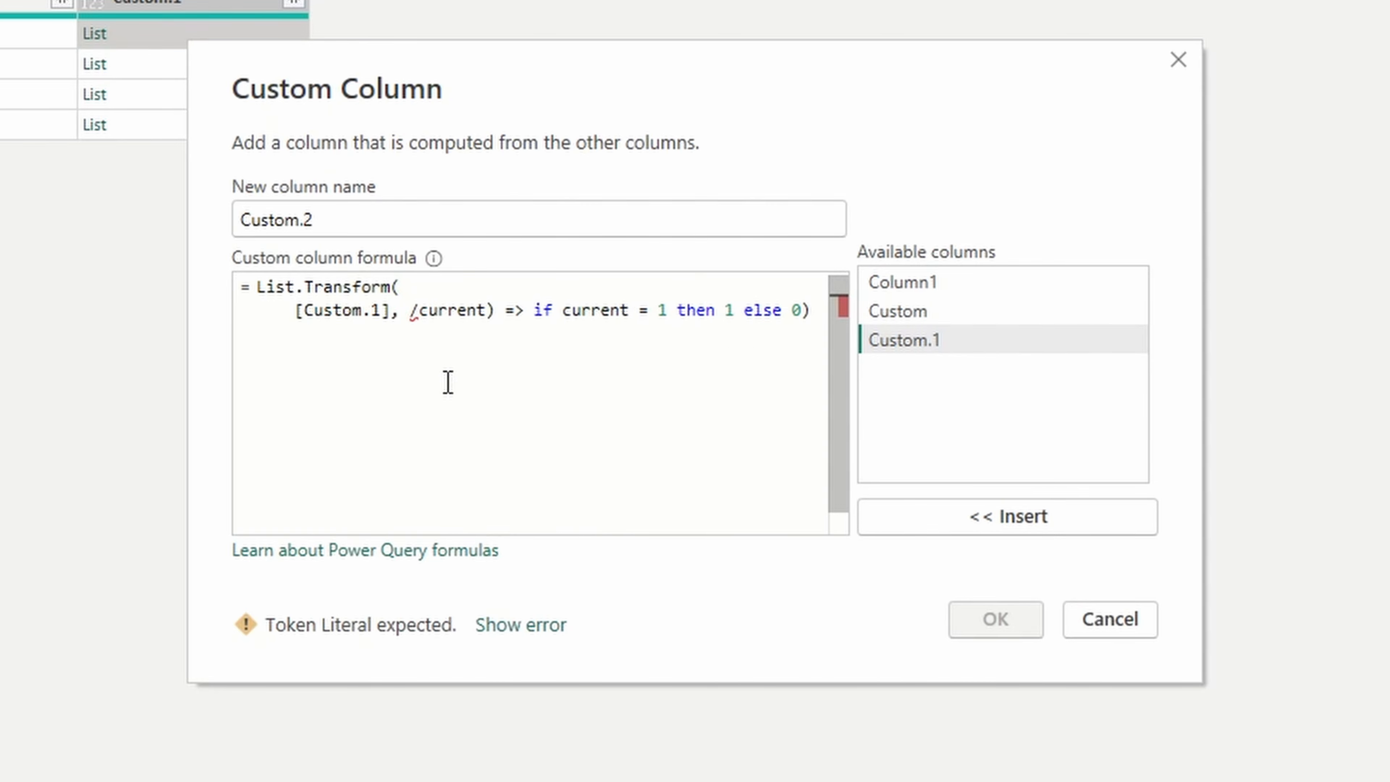
key("BackSpace")
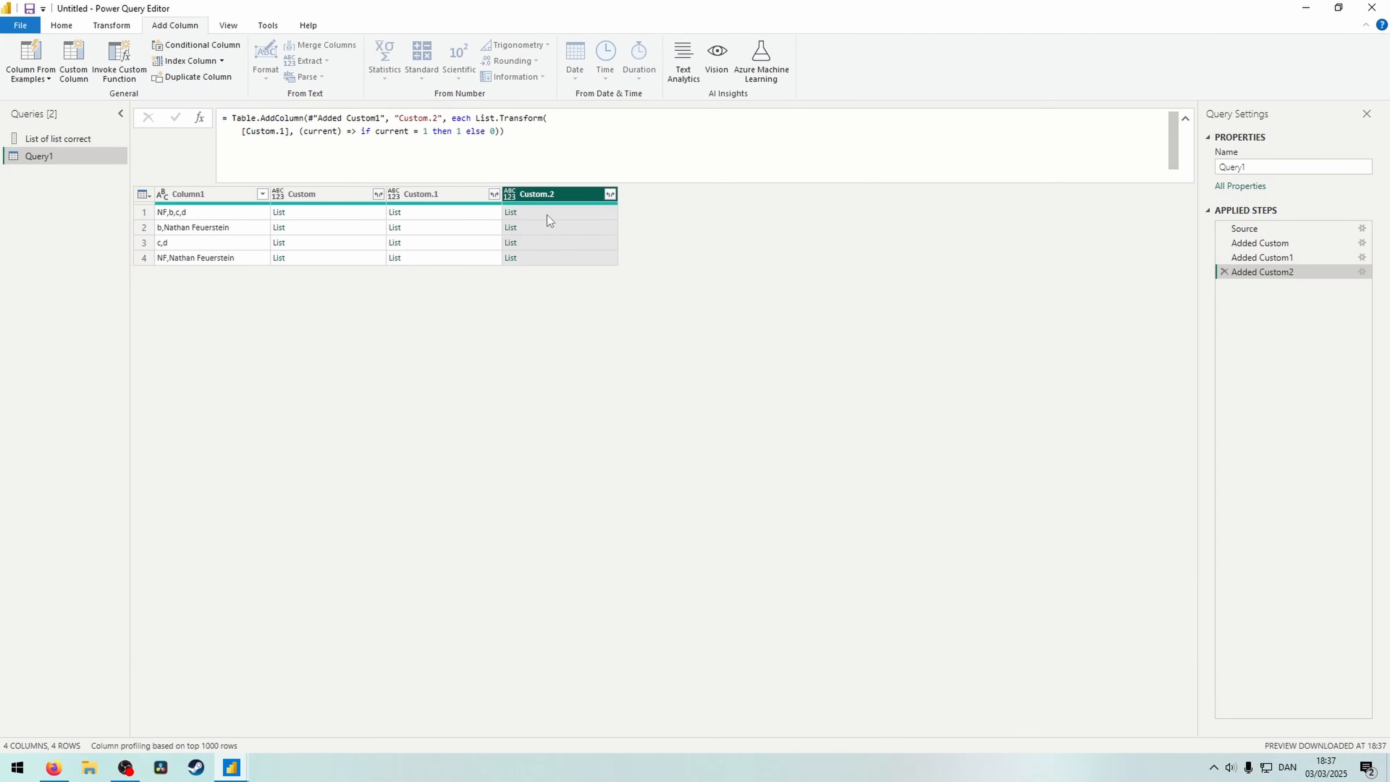
Preview the lists in Custom.2 and add a custom column Custom.3 with the formula List.Sum([Custom.2]).
left_click(547, 215)
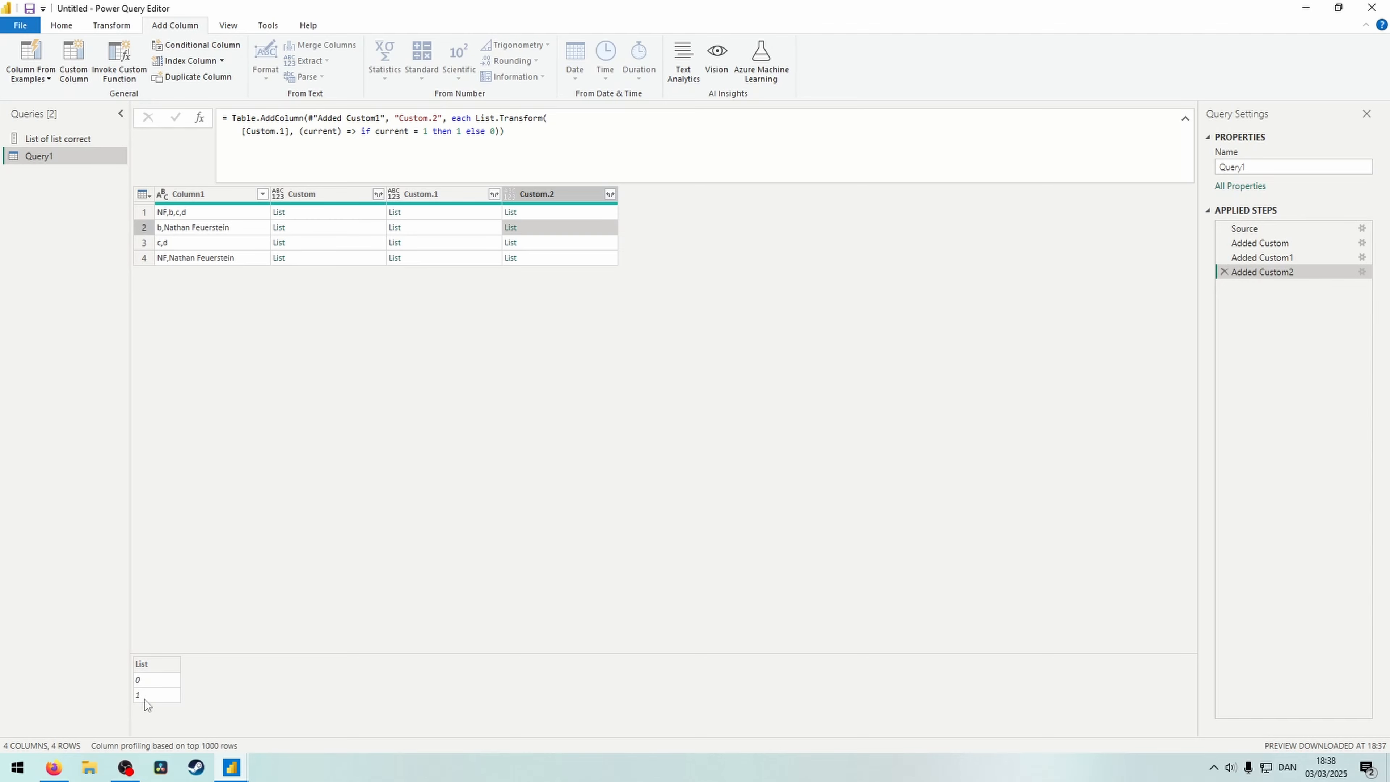
left_click(551, 242)
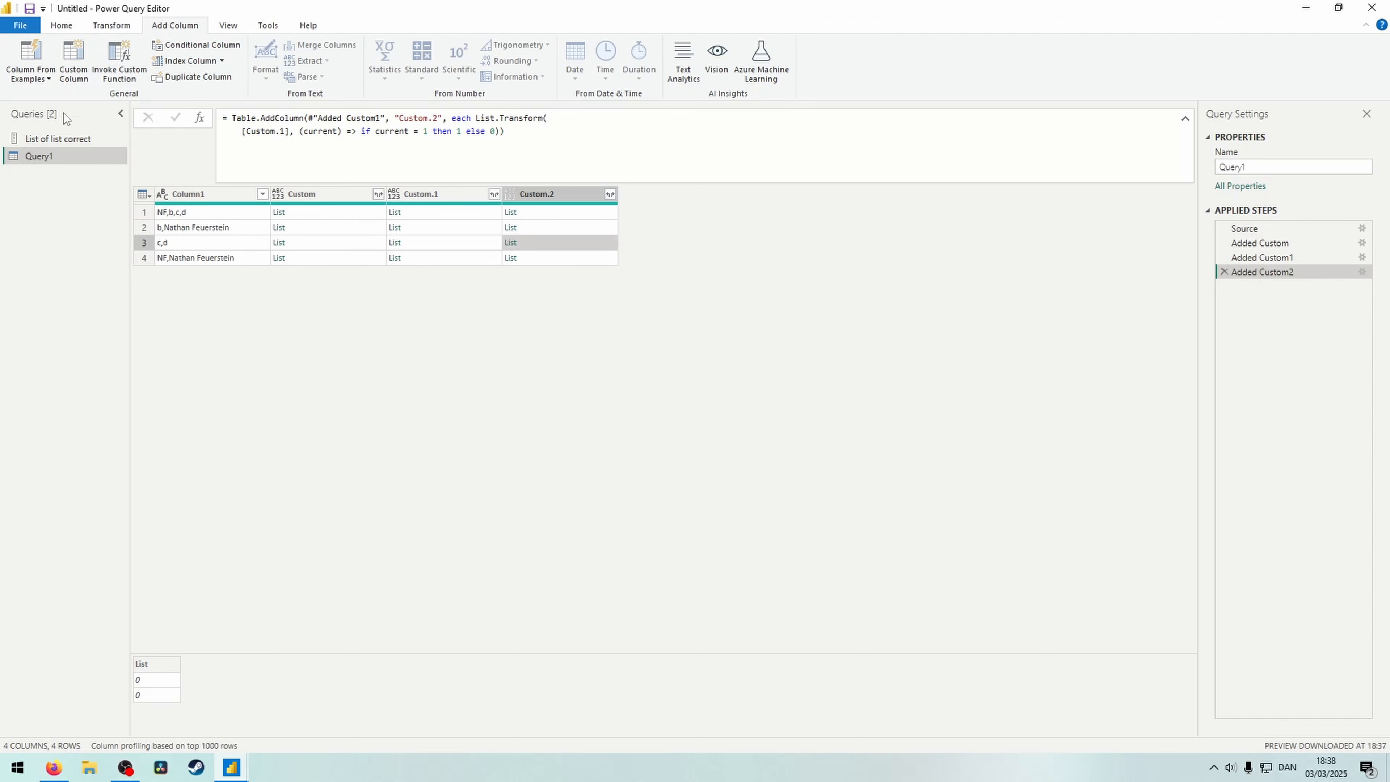
left_click(74, 59)
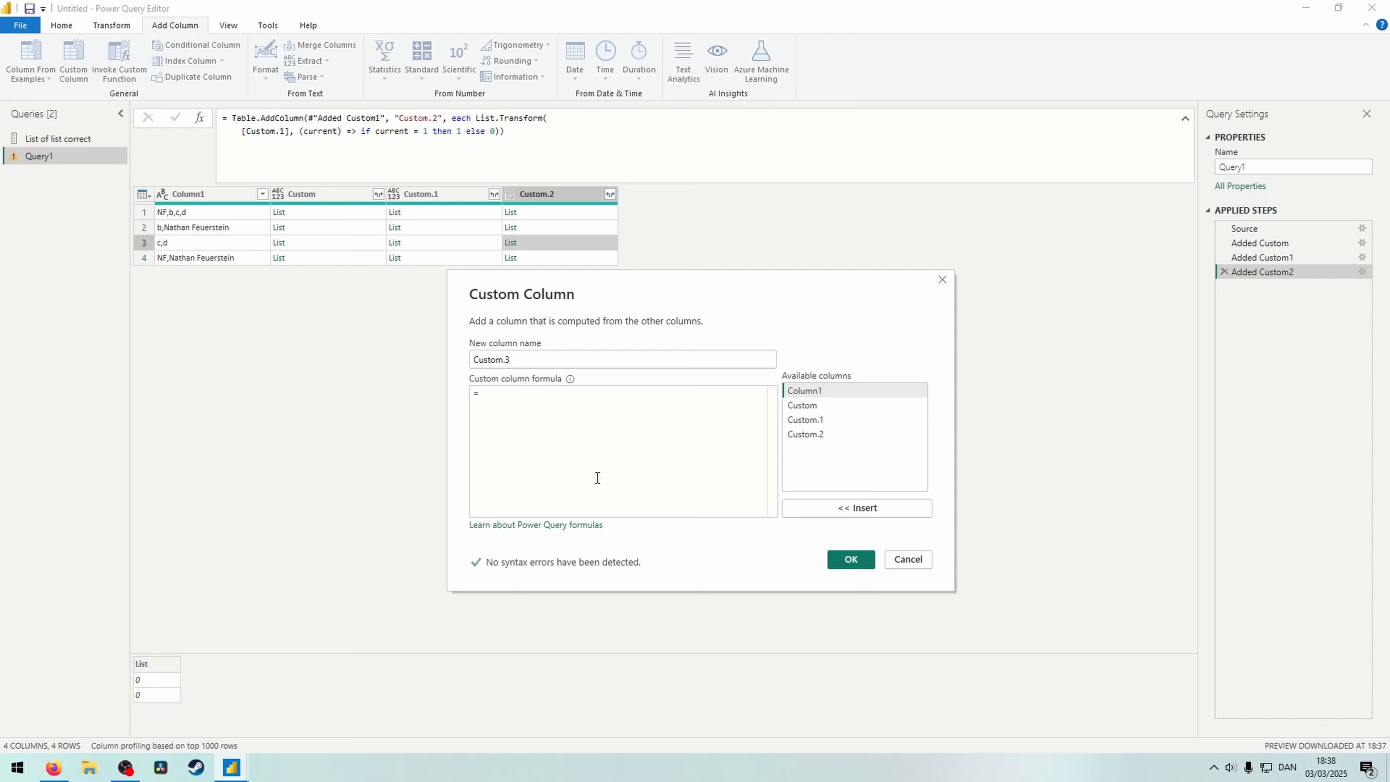
type("list.Sum([Custom.2])")
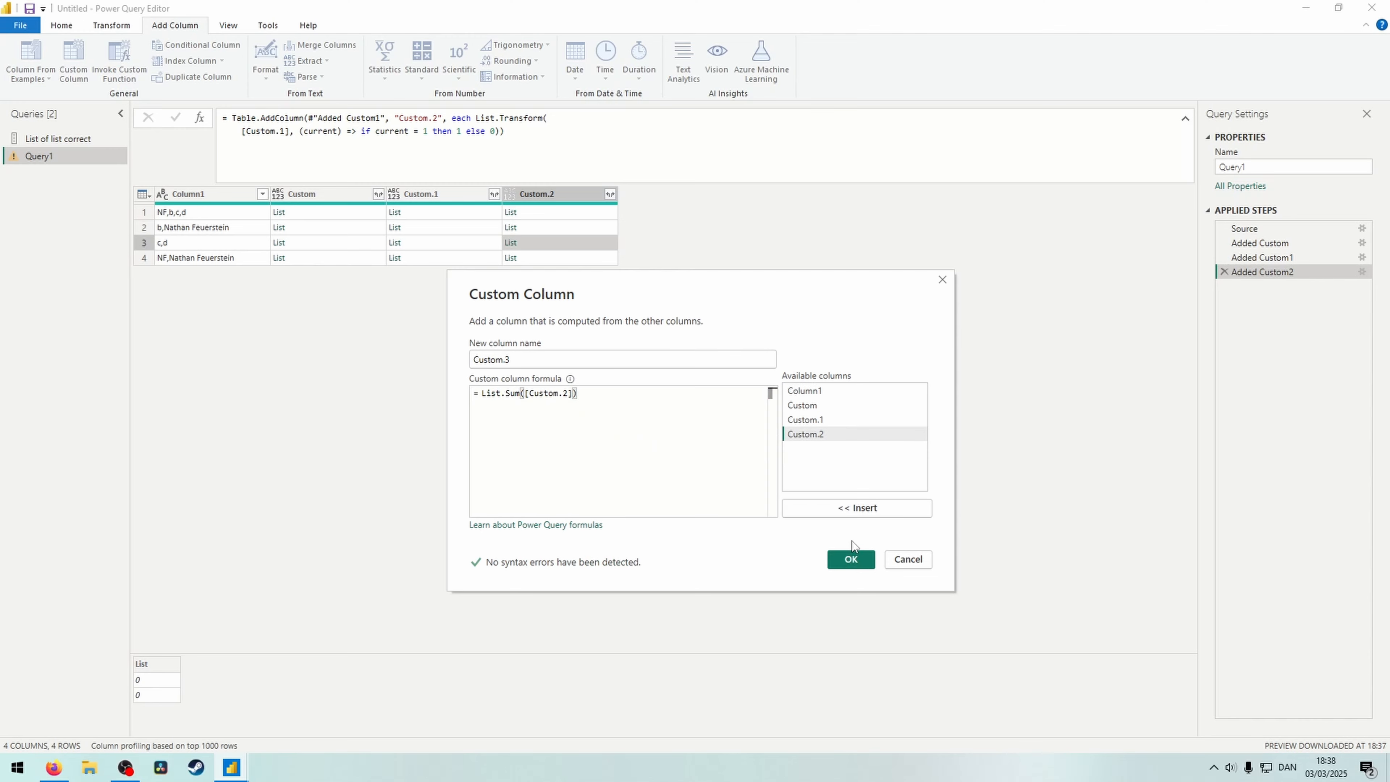
left_click(850, 559)
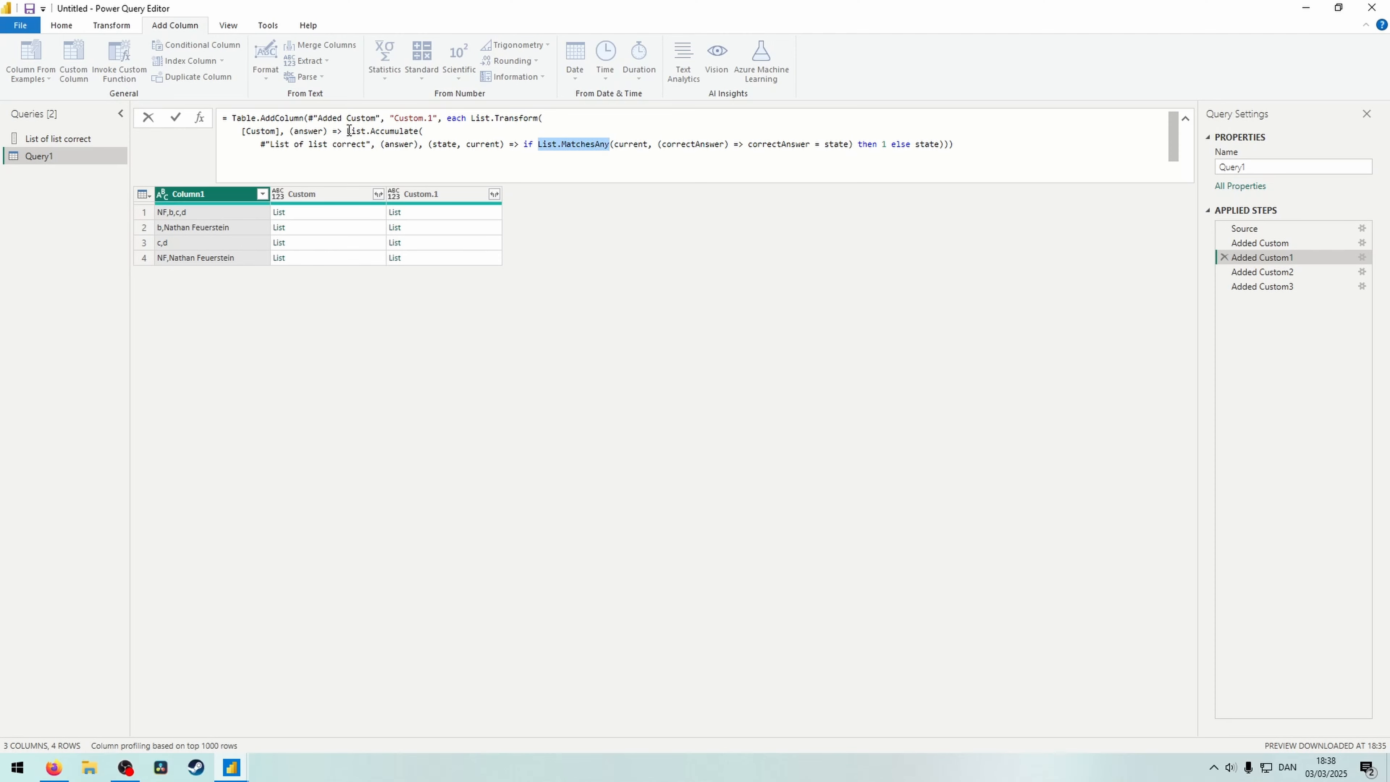
Examine the List.Accumulate and List.MatchesAny parts of the Added Custom1 formula, referring to the List of list correct query.
left_click_drag(348, 131, 414, 131)
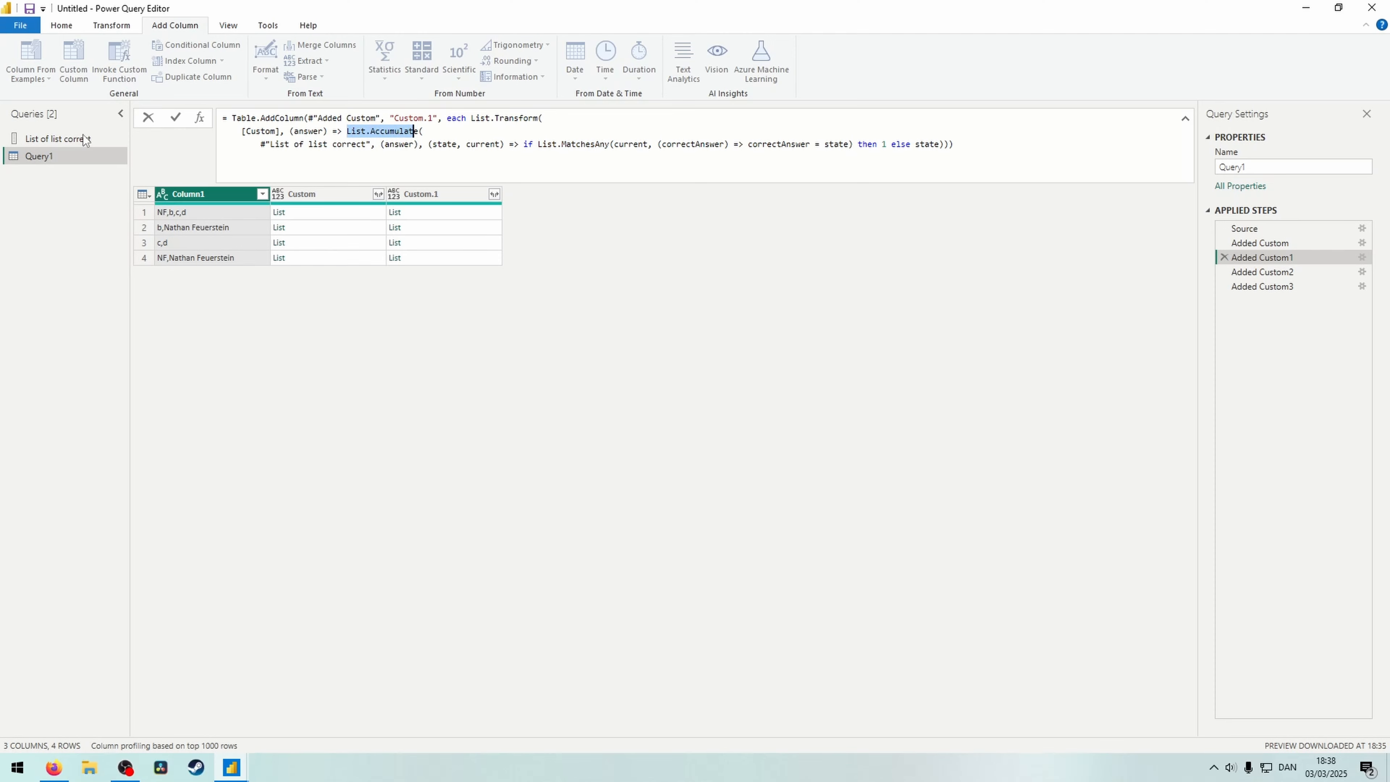
left_click(73, 141)
left_click(39, 156)
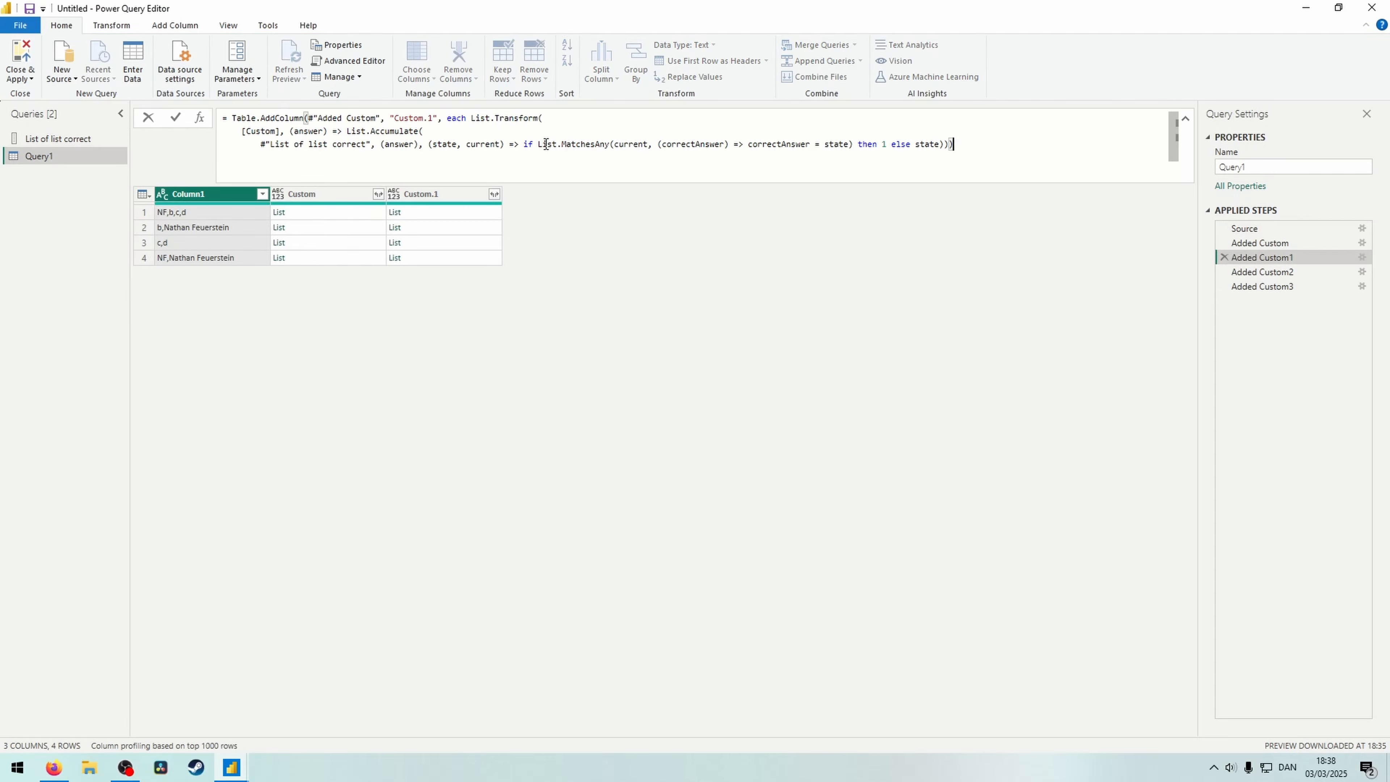
left_click_drag(538, 144, 607, 145)
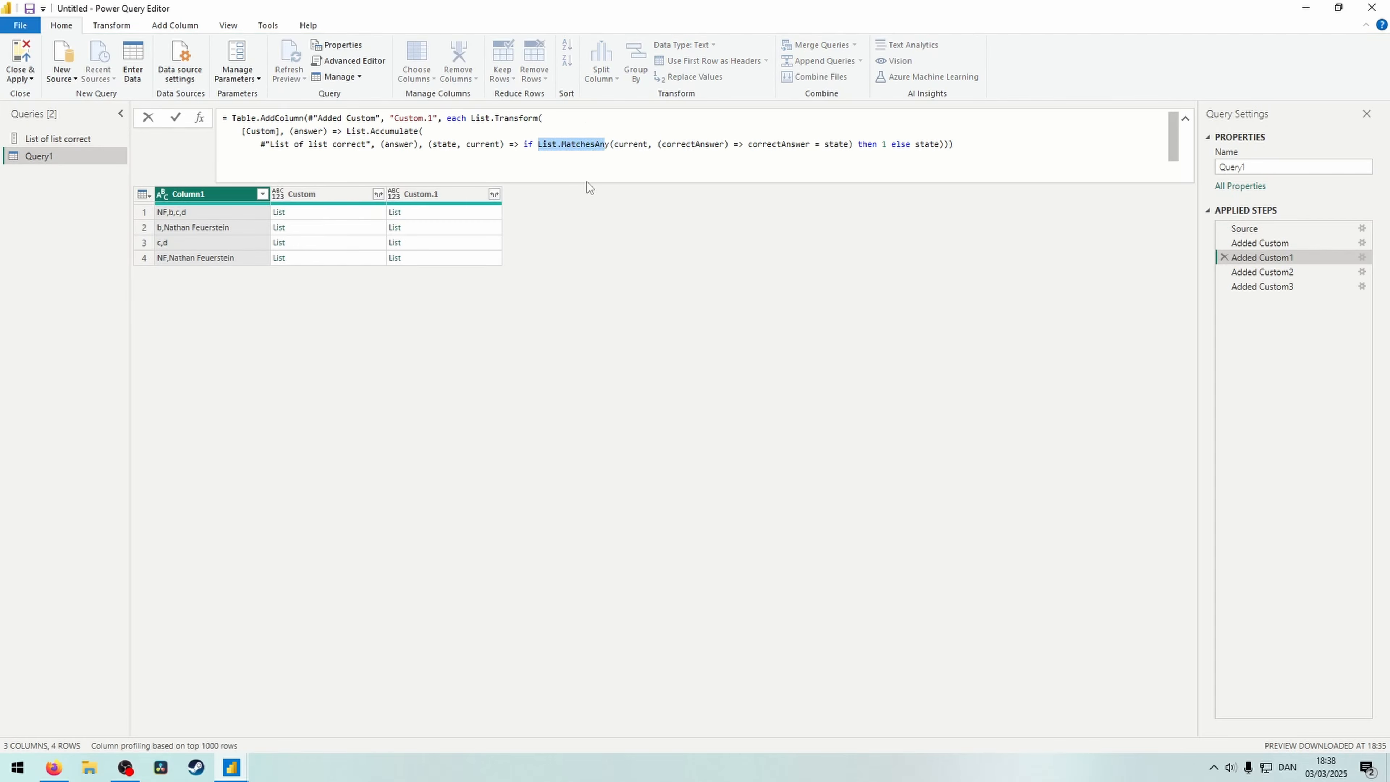
double_click(632, 145)
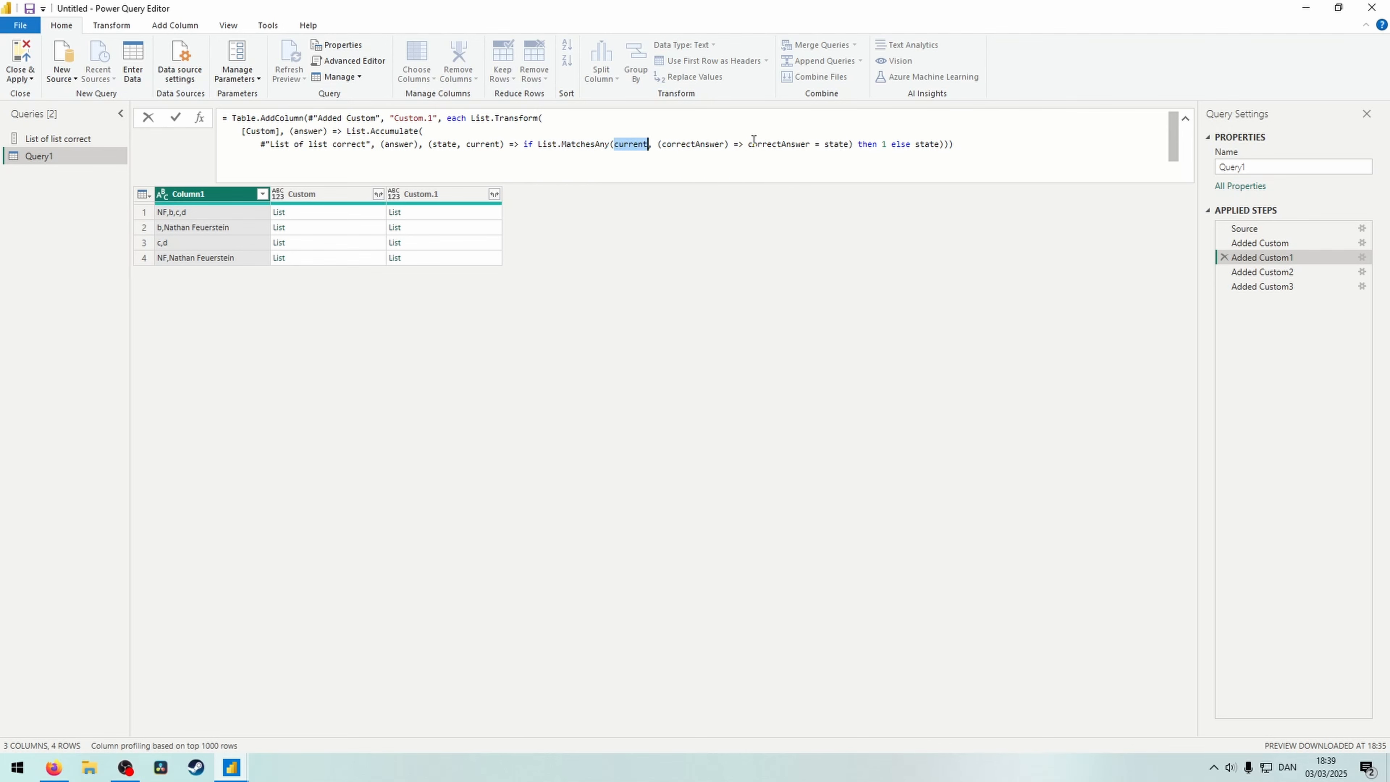
left_click(548, 311)
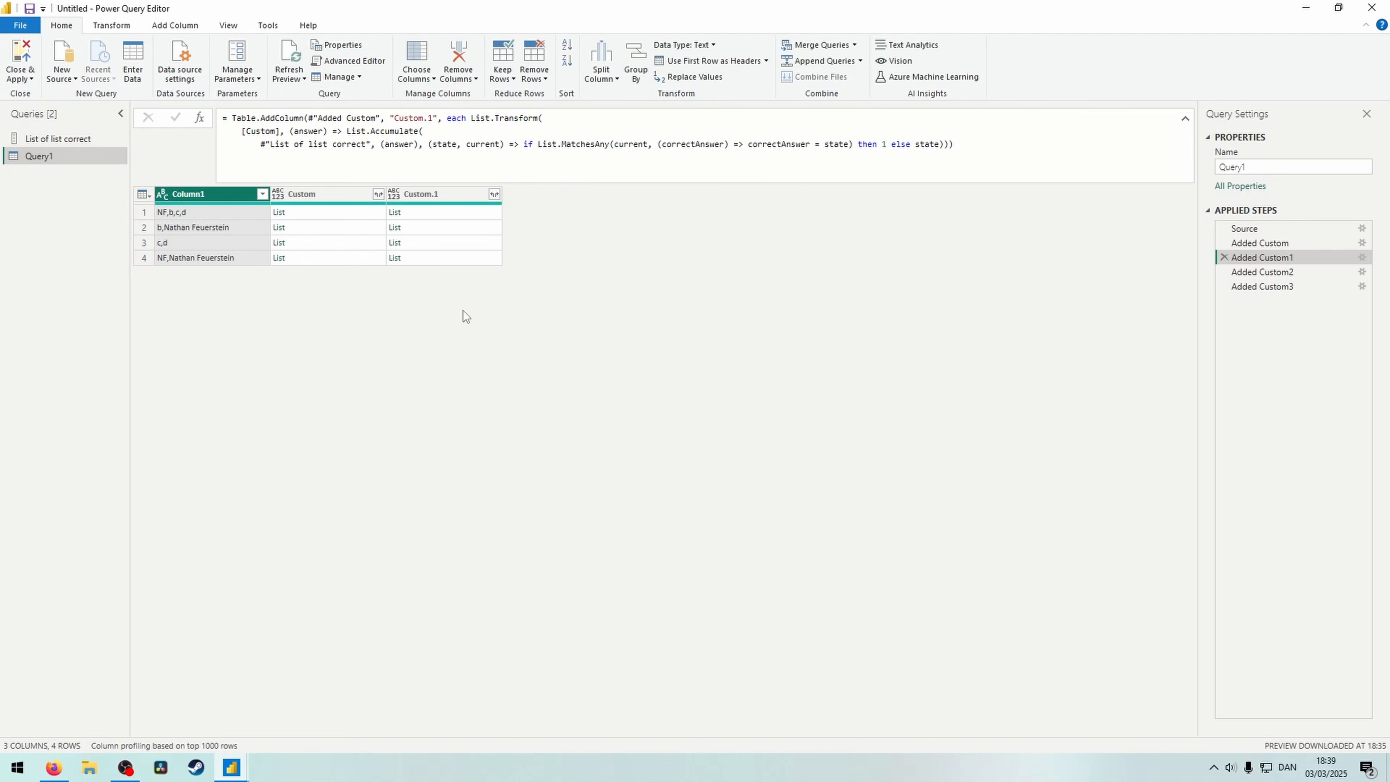